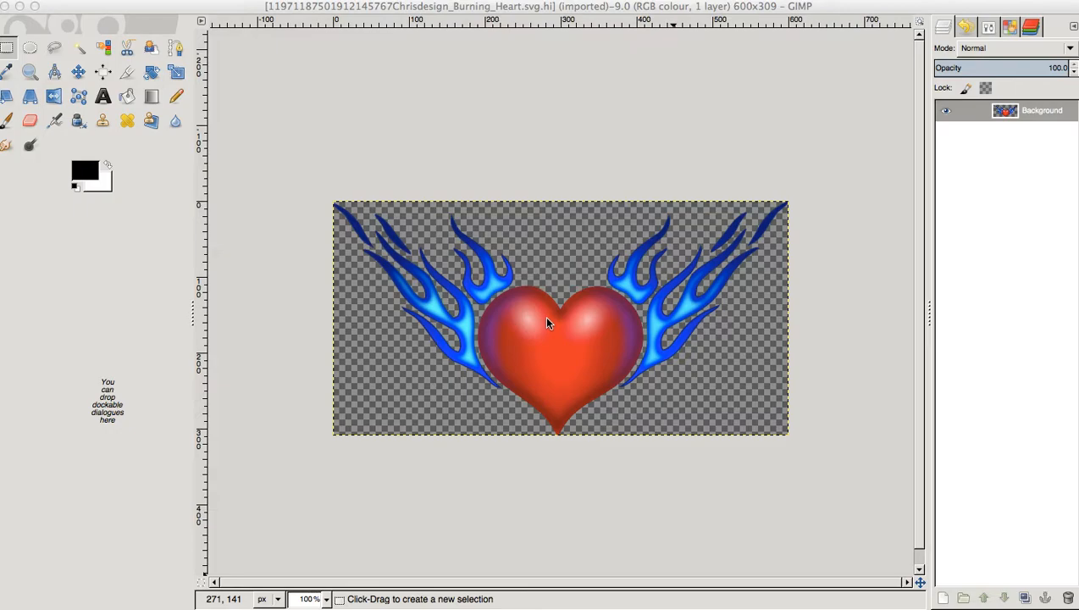
Using Select by Colour with a threshold of 15, select the bright red area in the middle of the heart.
left_click(103, 48)
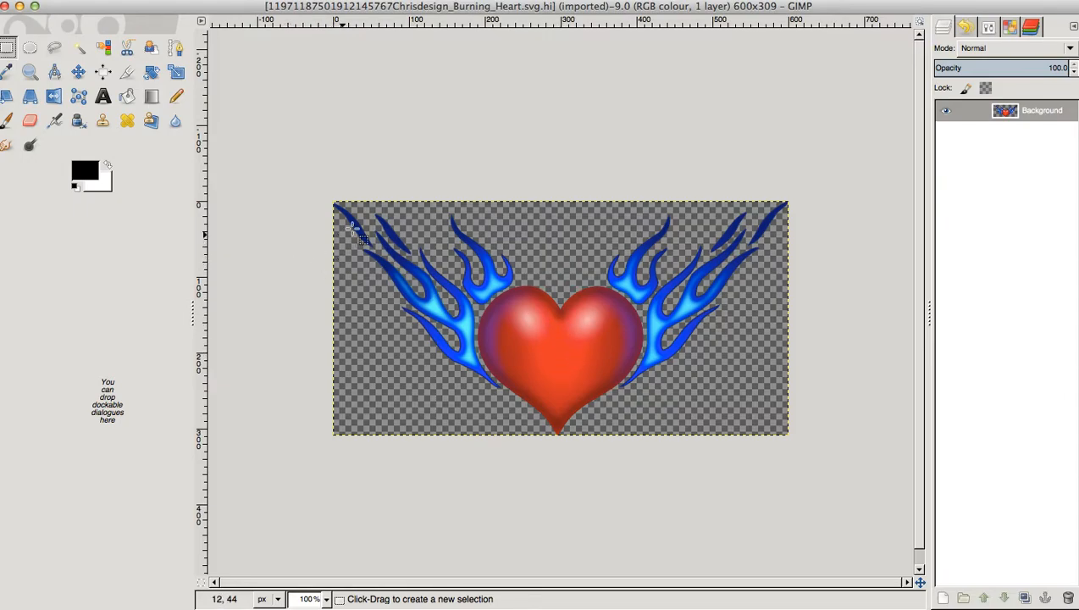
left_click(102, 49)
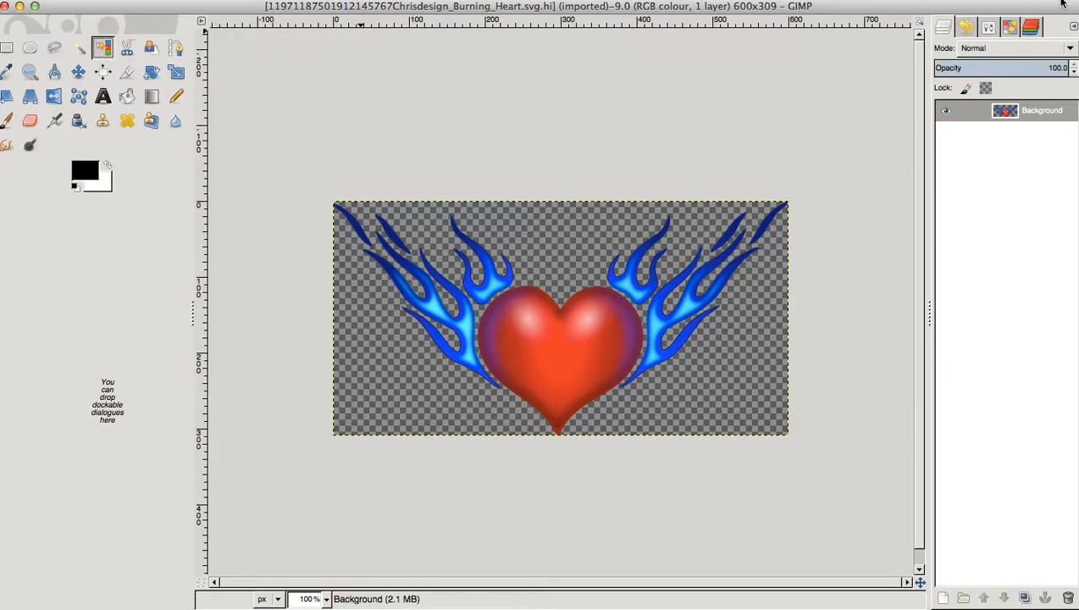
left_click(987, 27)
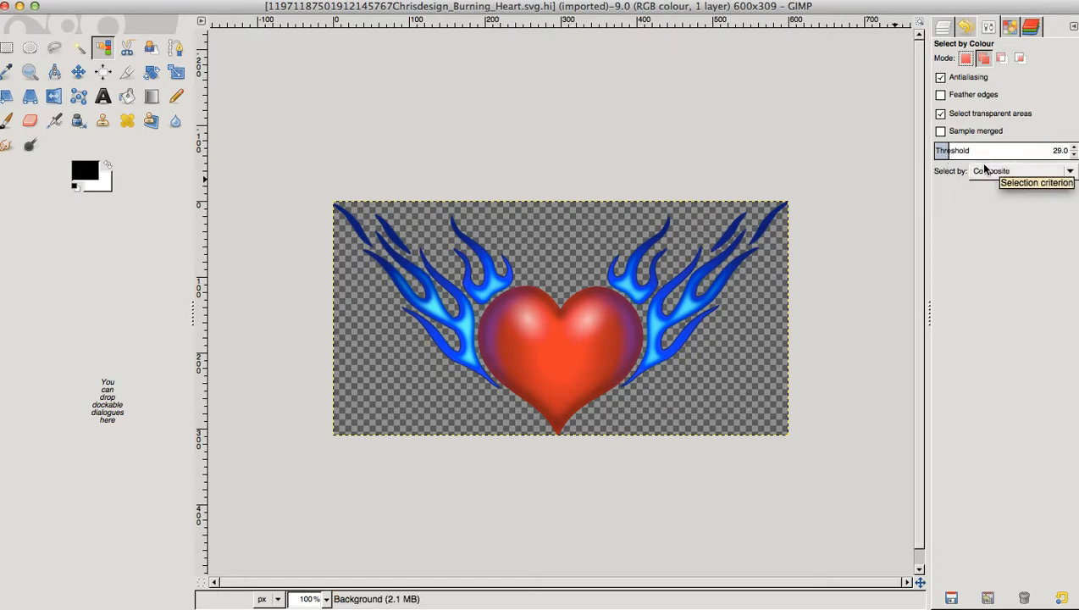
scroll(980, 157, "down", 12)
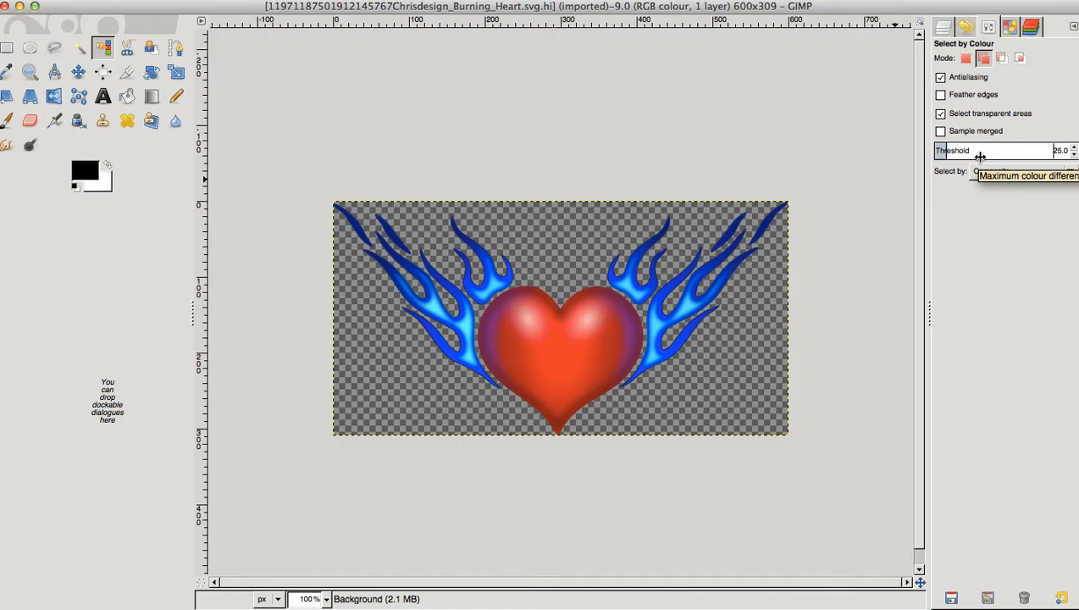
scroll(980, 156, "down", 3)
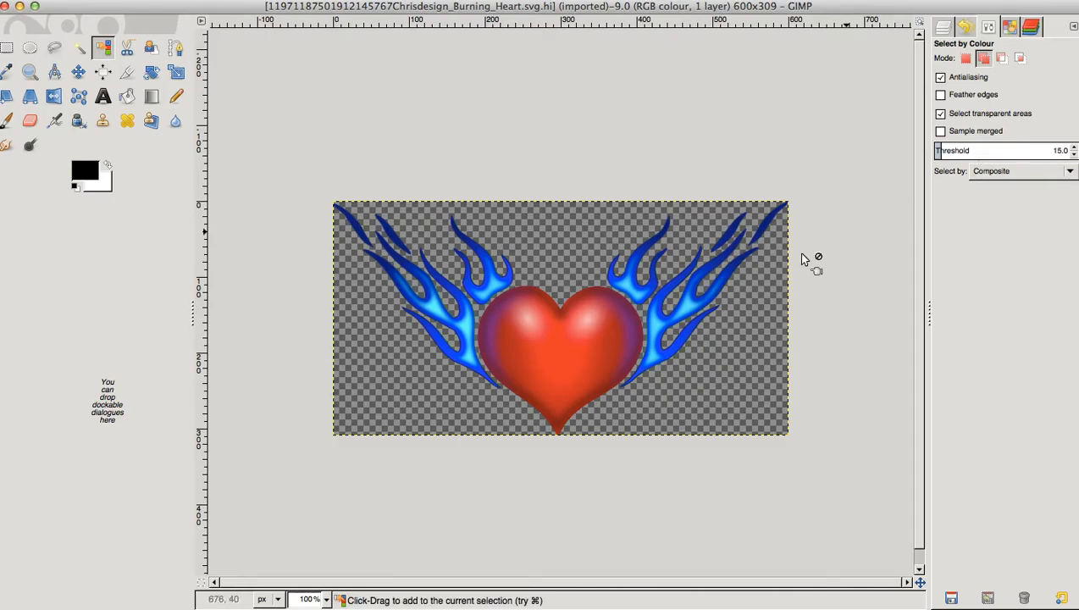
left_click(558, 350)
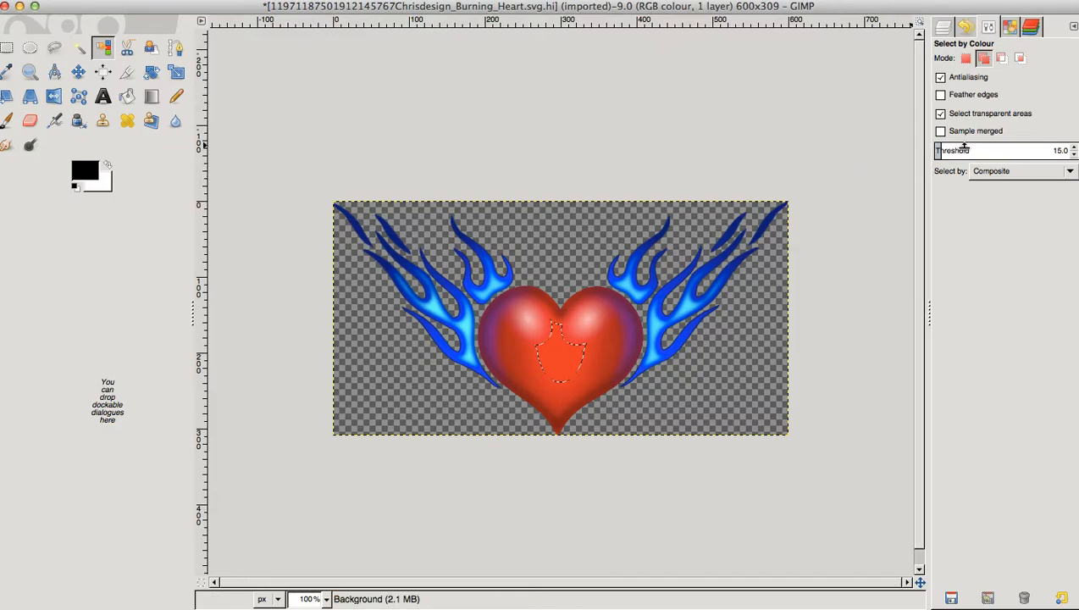
With a threshold of 29, add the highlights, purple sides and remaining red shades to the selection until it covers the whole heart.
scroll(965, 151, "up", 8)
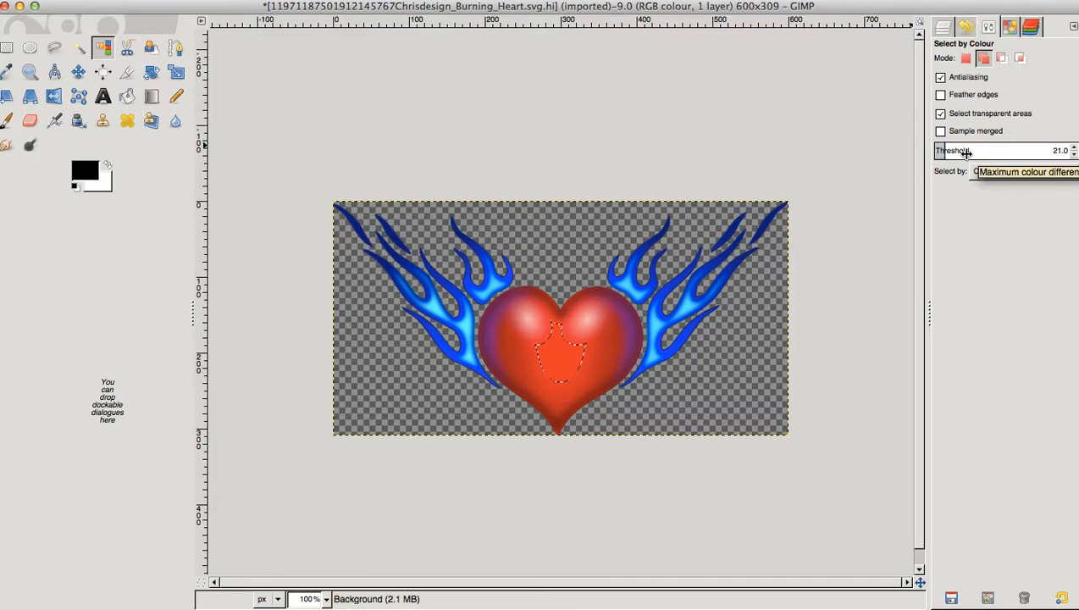
scroll(966, 151, "up", 4)
scroll(965, 151, "up", 2)
left_click(597, 325)
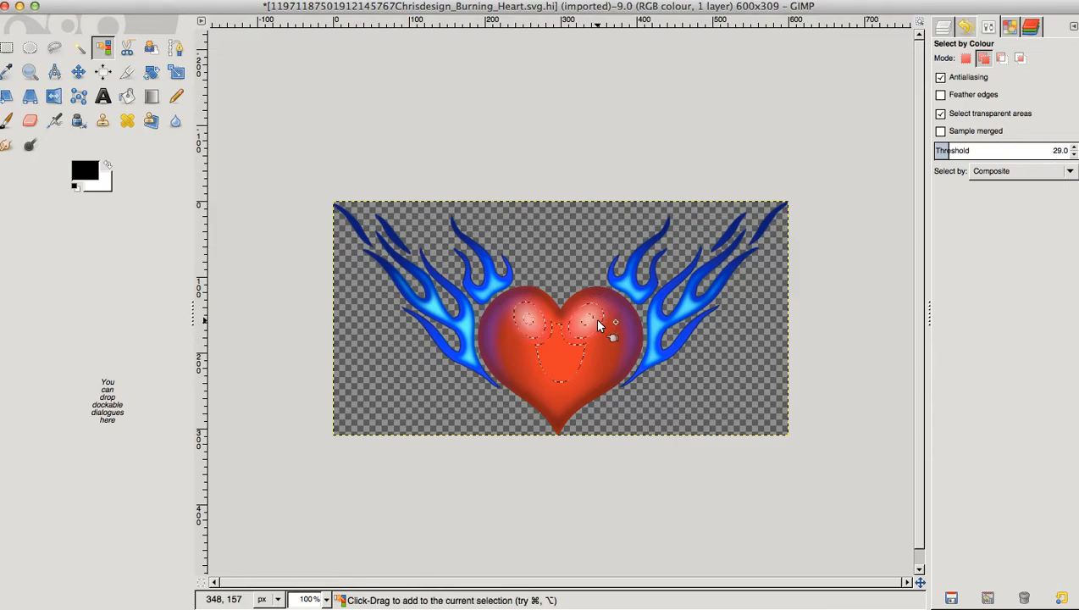
left_click(604, 353)
left_click(631, 340)
left_click(575, 333)
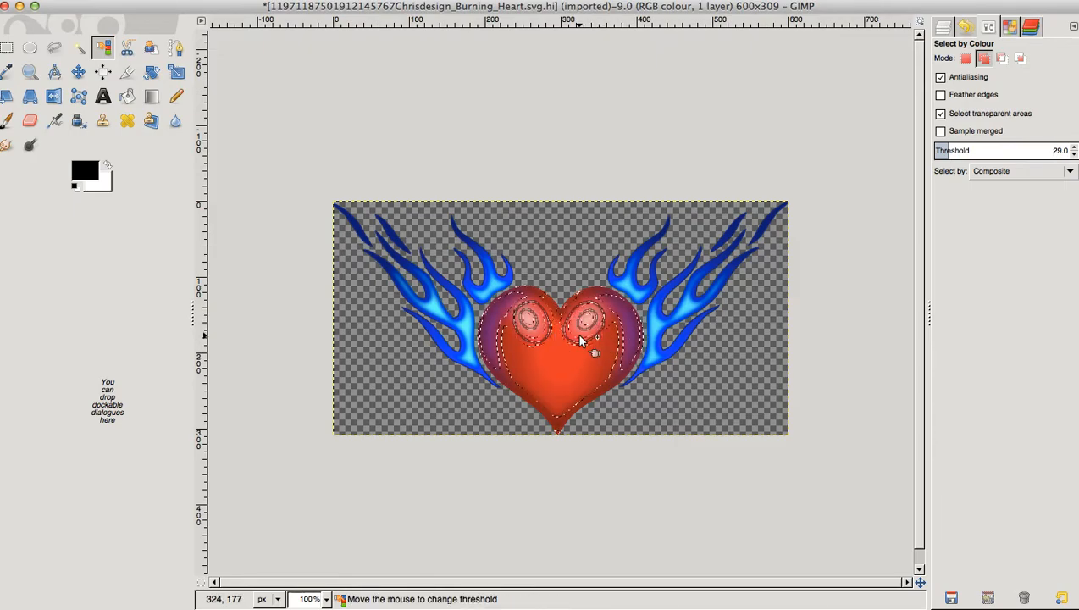
left_click(506, 340)
left_click(499, 332)
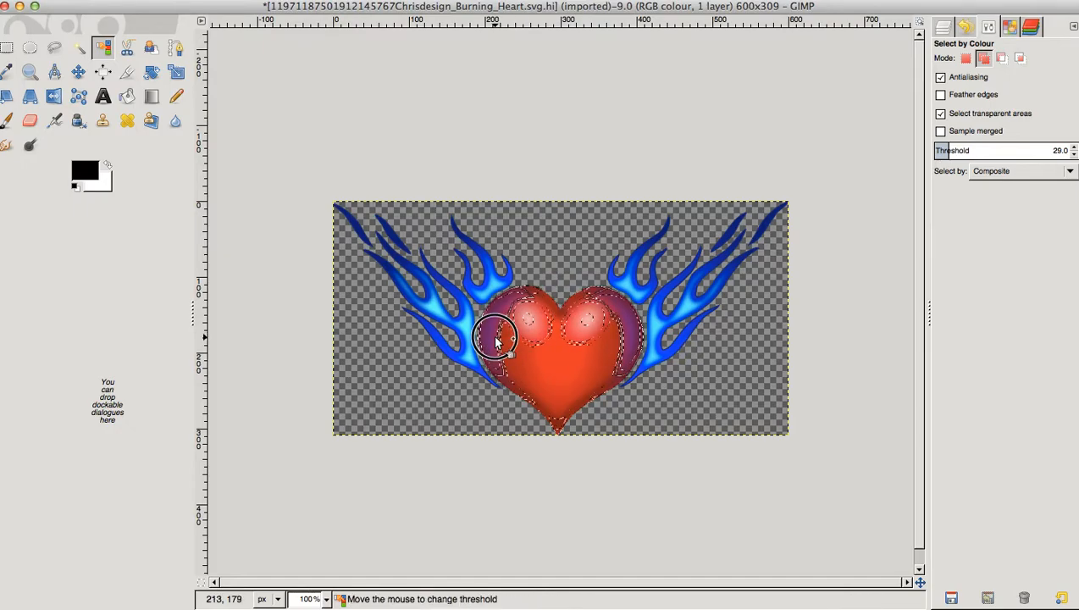
left_click(615, 328)
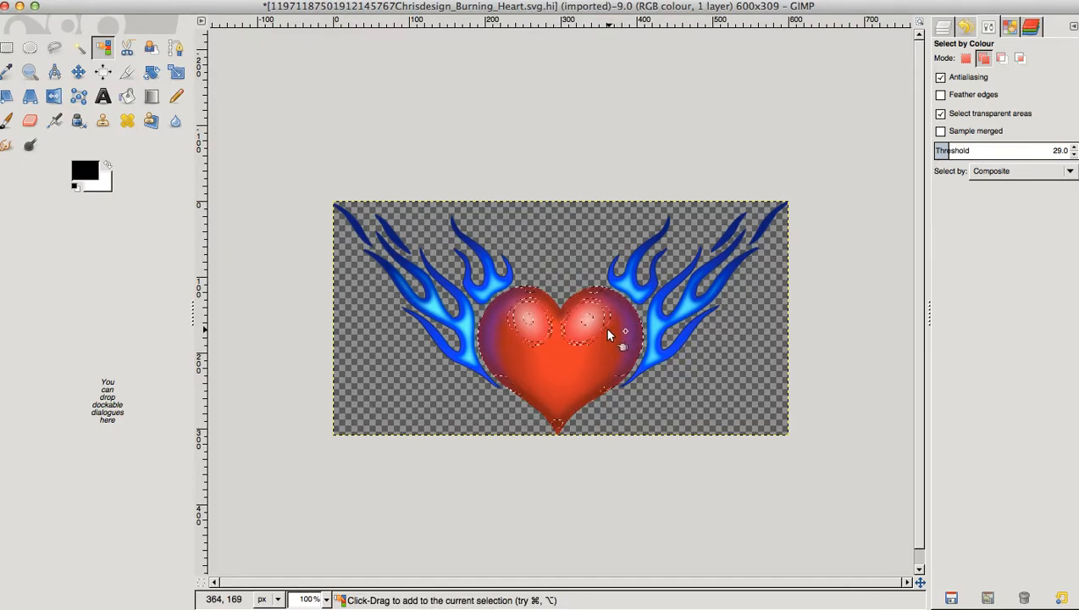
left_click(542, 332)
left_click(517, 325)
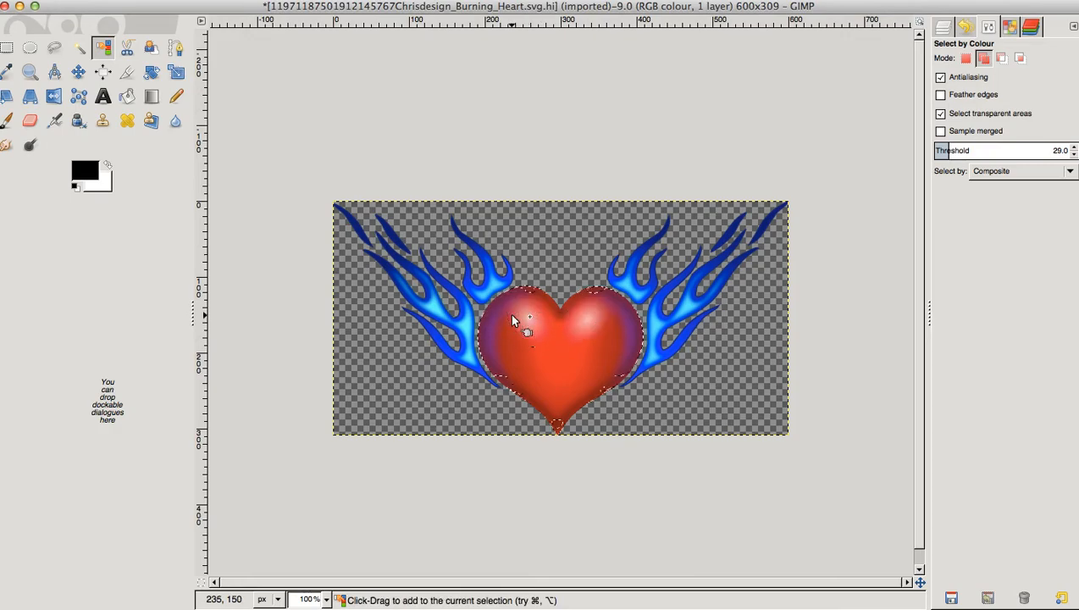
left_click(585, 319)
left_click(533, 350)
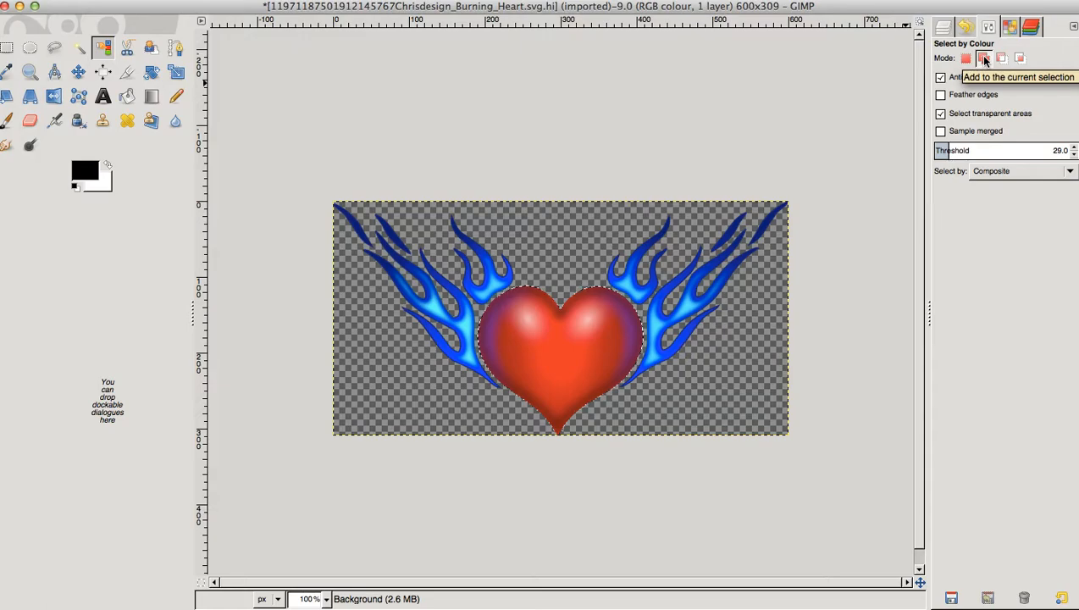
left_click(983, 57)
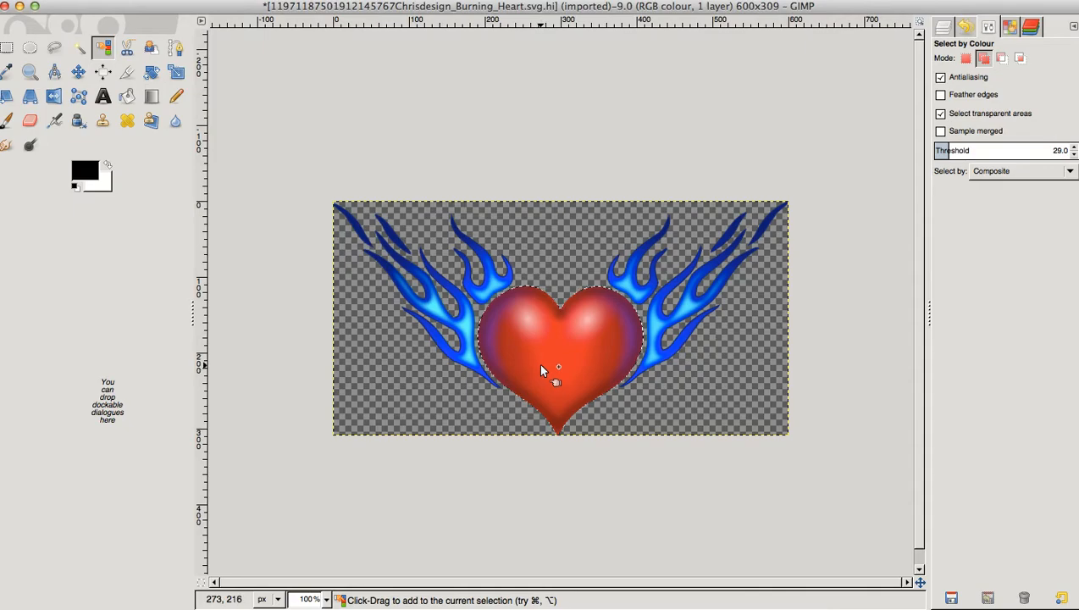
Cut the selected heart from the picture and paste it as a new image.
left_click(941, 28)
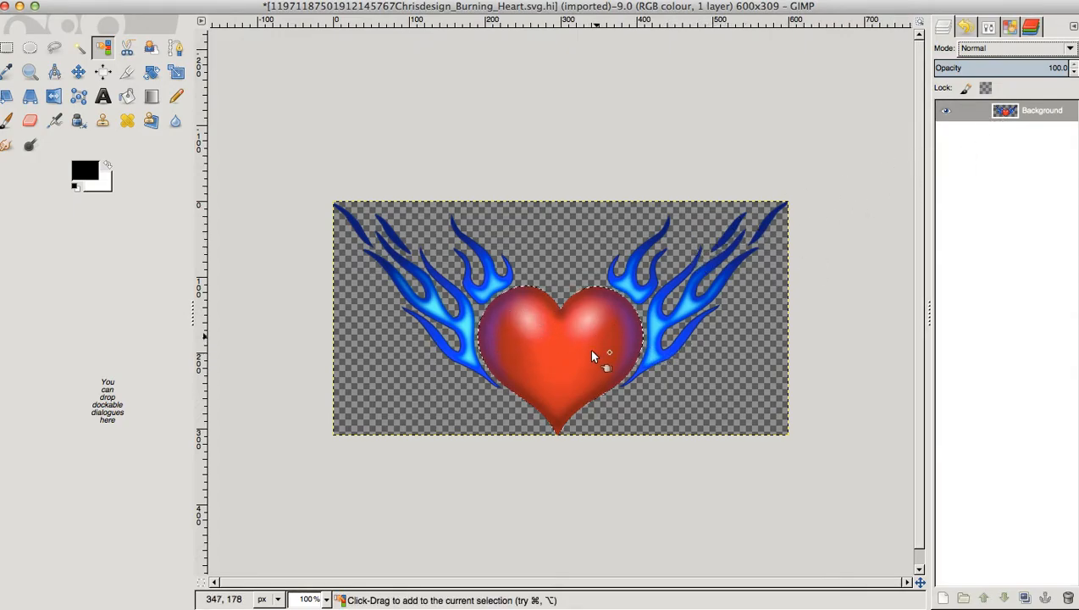
left_click(123, 2)
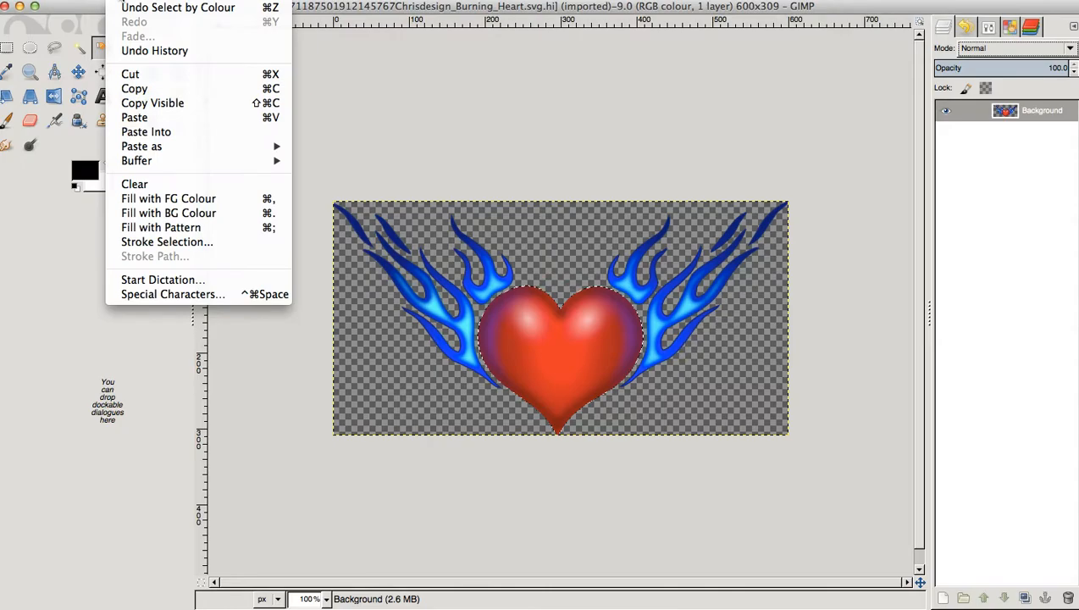
left_click(132, 74)
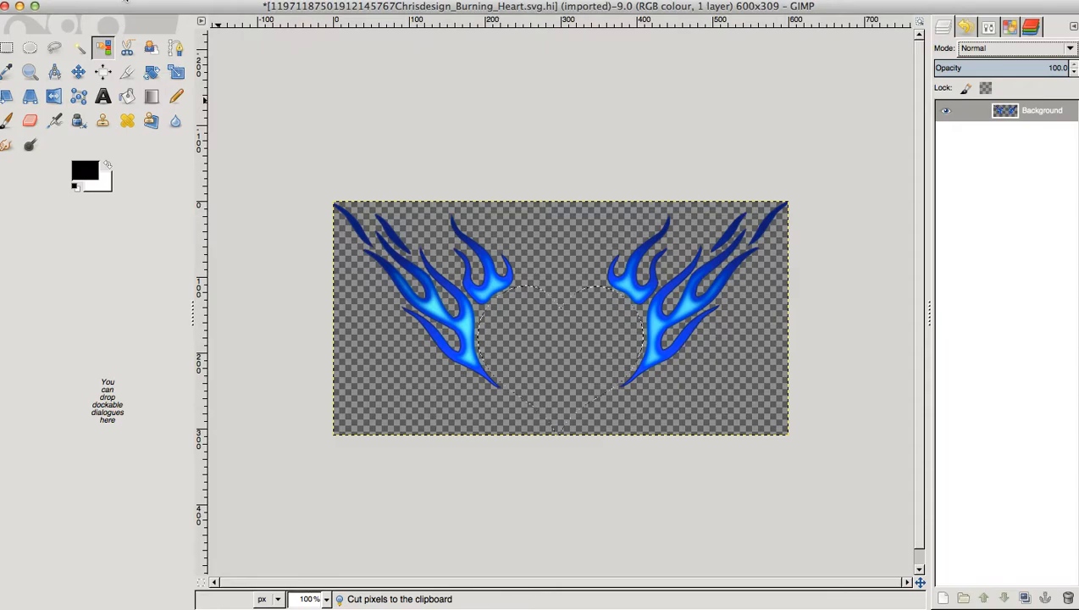
left_click(125, 1)
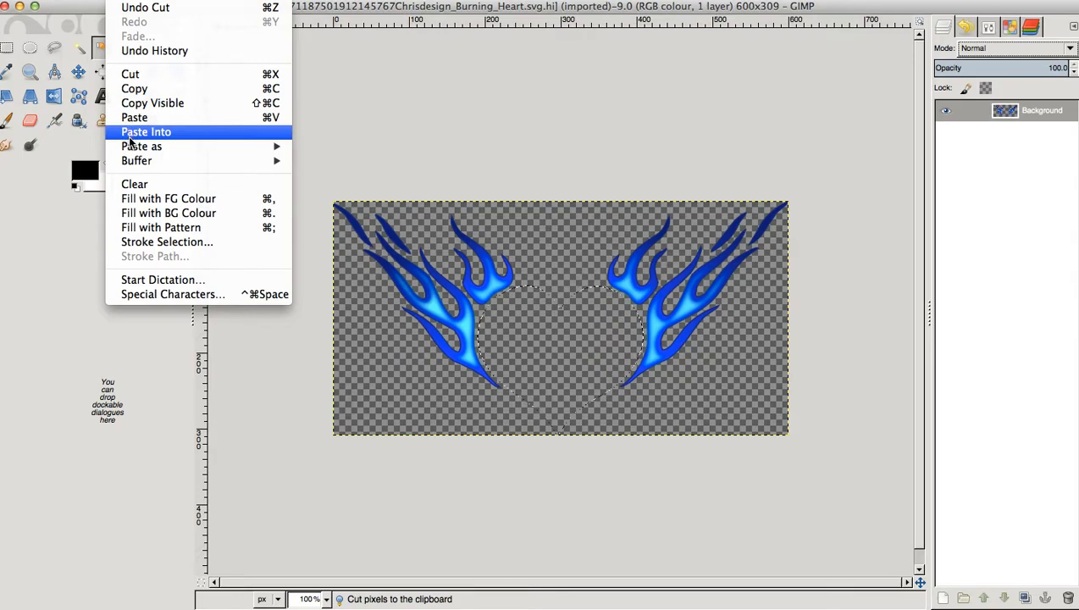
mouse_move(133, 150)
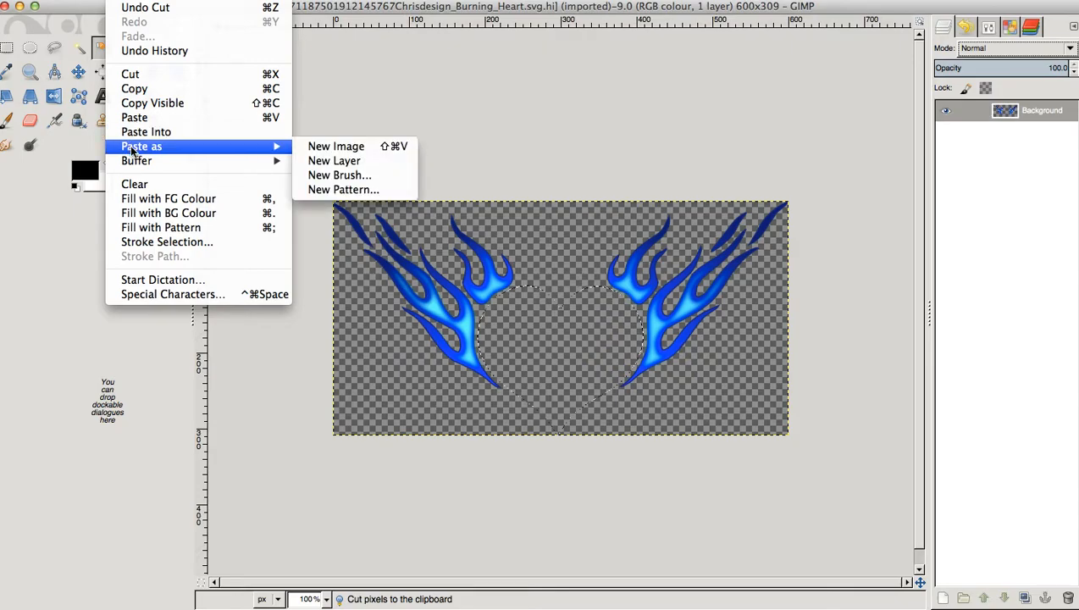
left_click(335, 147)
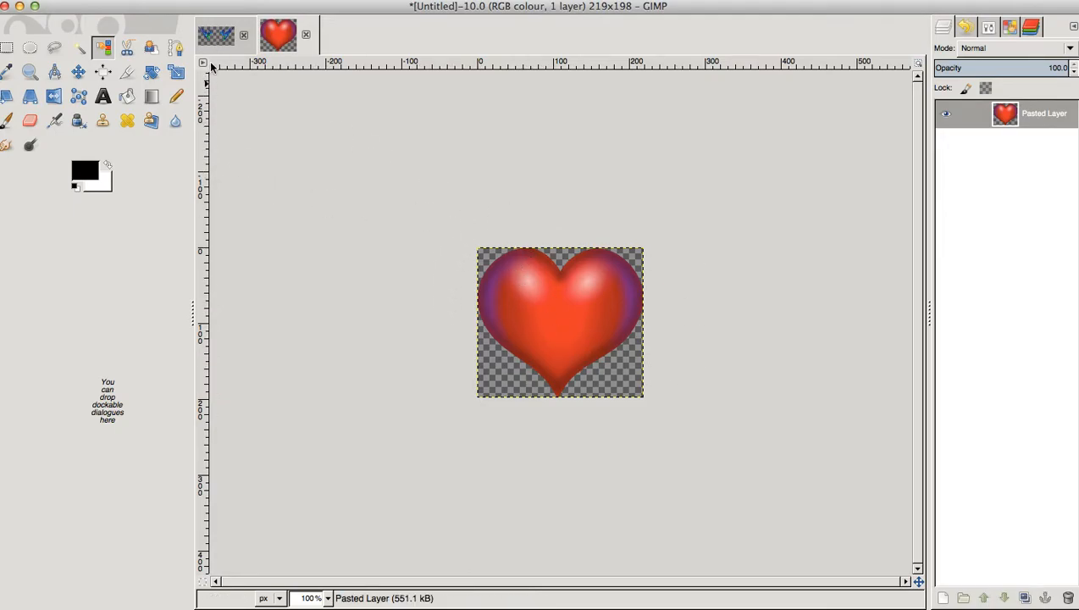
Return to the flames image, add the light blue flame centres to the colour selection and cut them out.
left_click(218, 36)
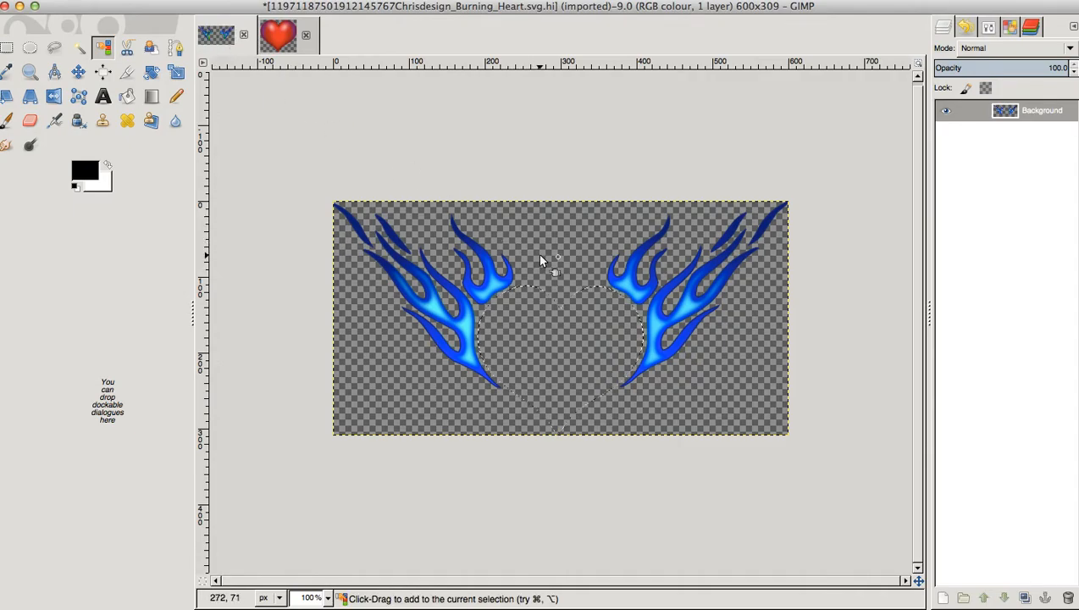
left_click(437, 314)
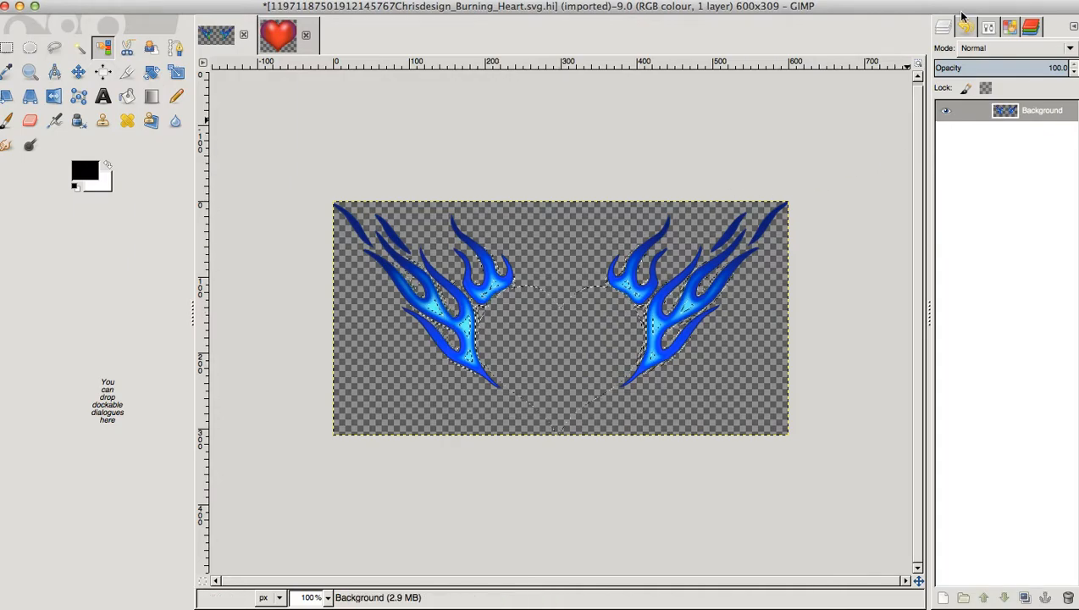
left_click(989, 27)
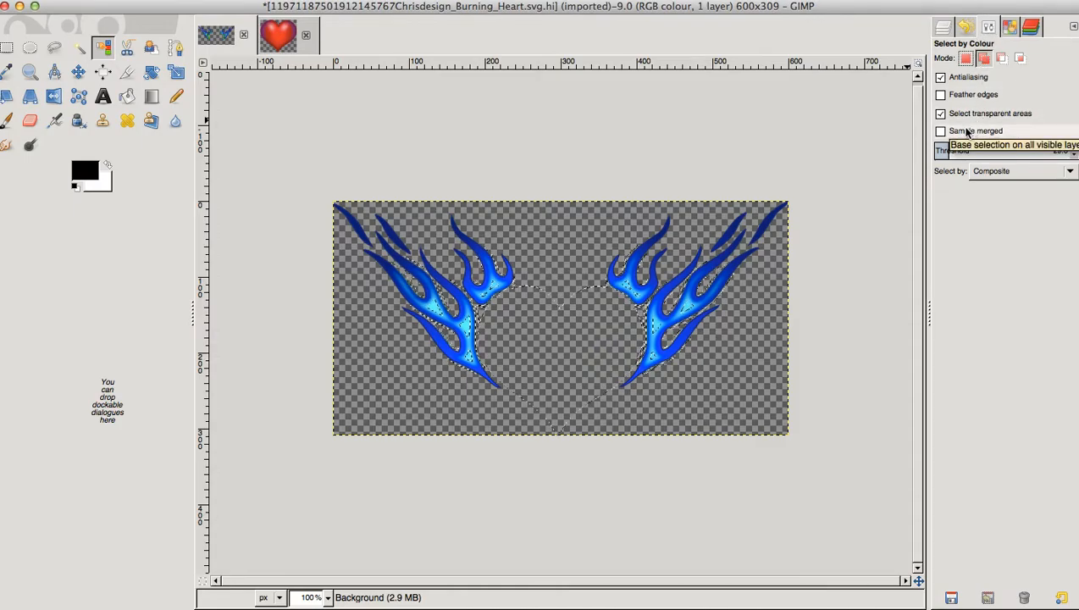
left_click(124, 0)
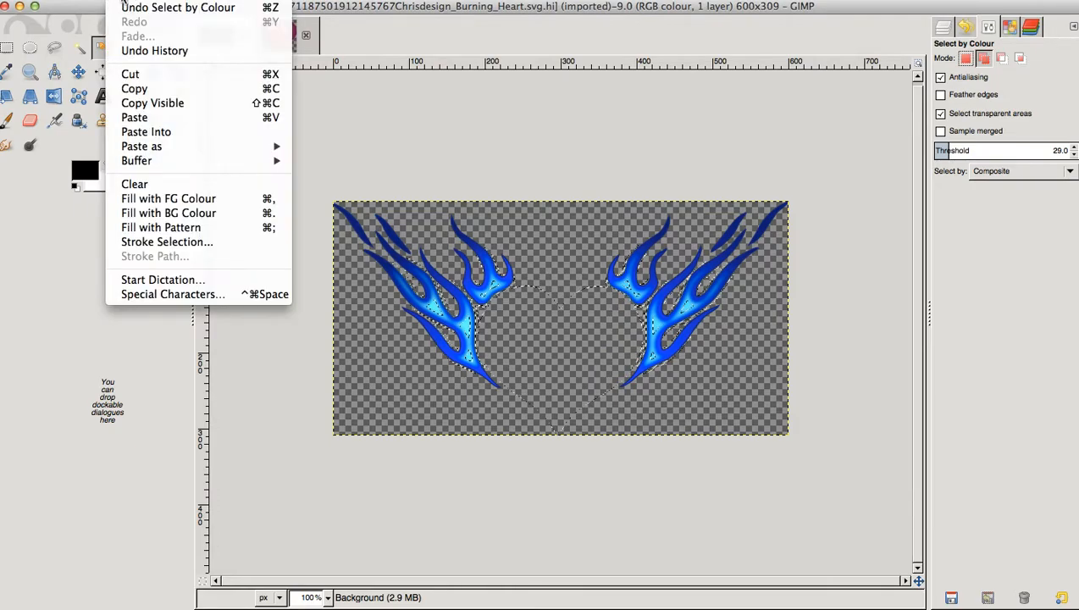
left_click(128, 74)
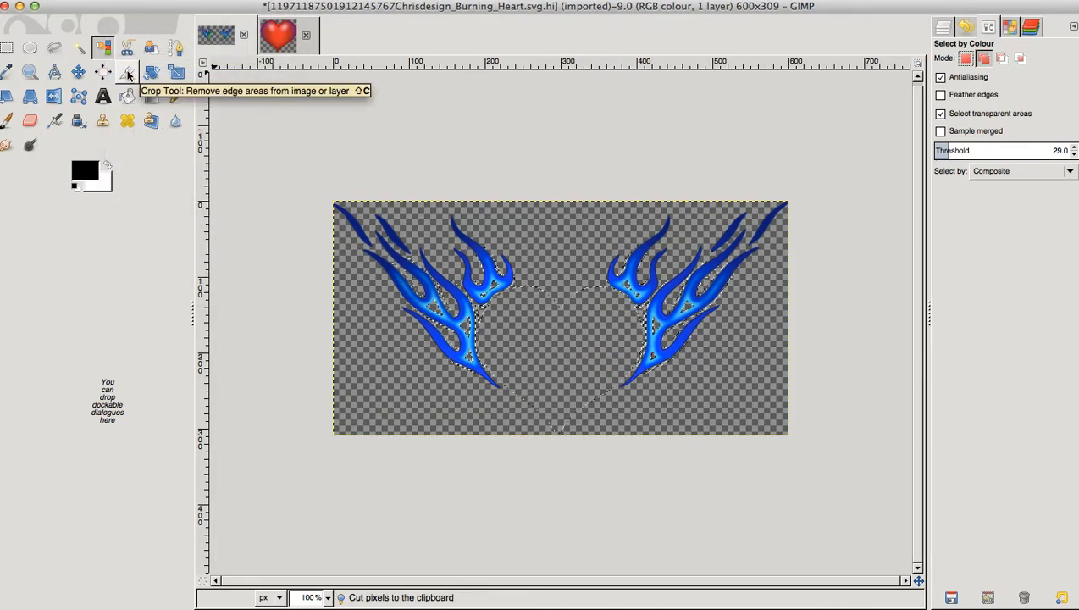
Undo the cut and the colour selection of the light blue flame centres.
left_click(132, 1)
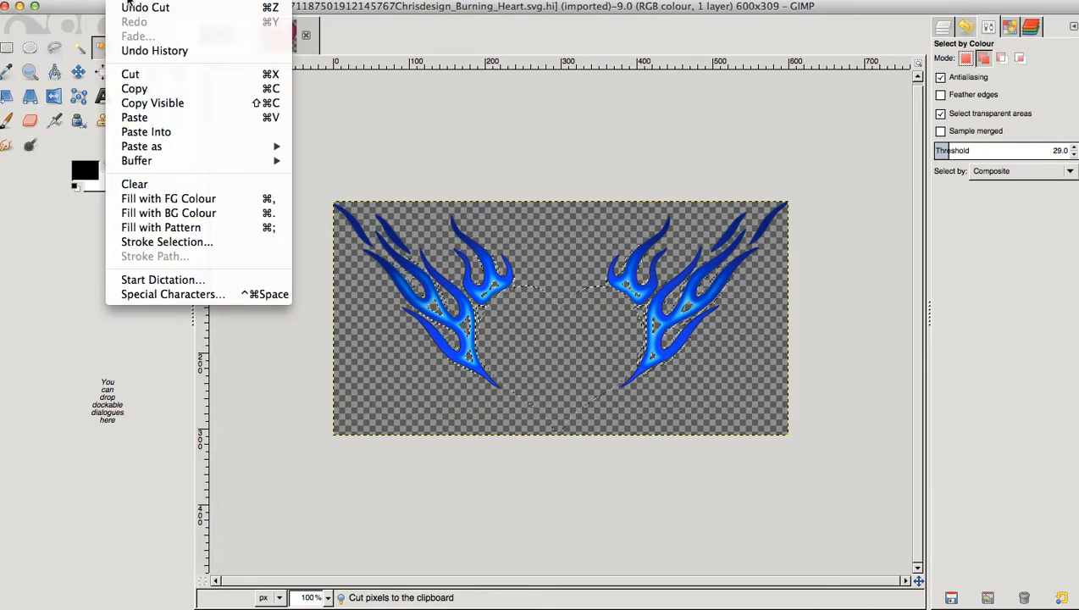
left_click(126, 7)
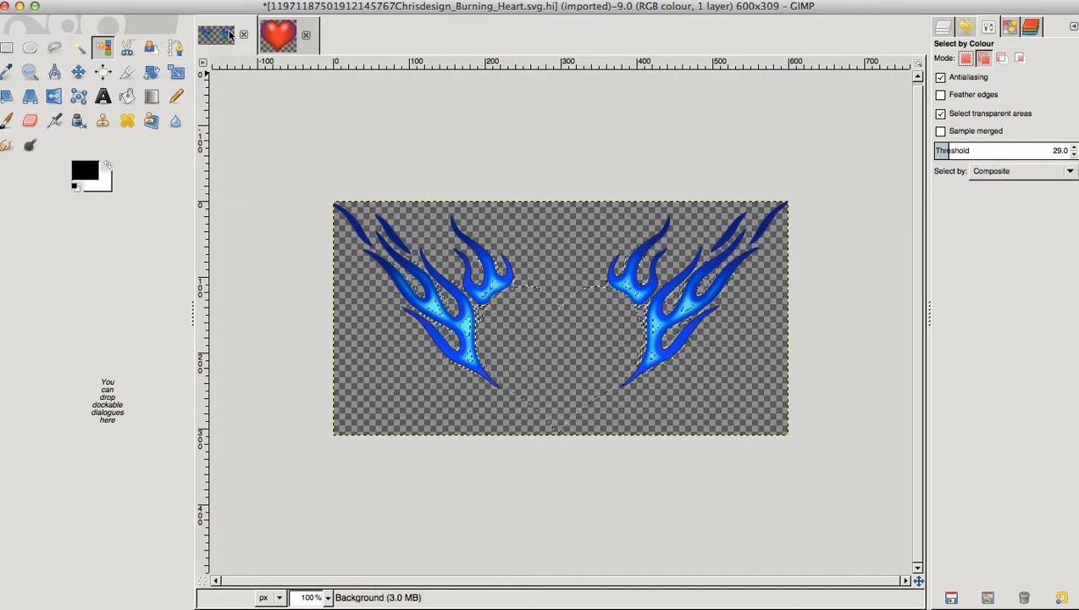
left_click(124, 1)
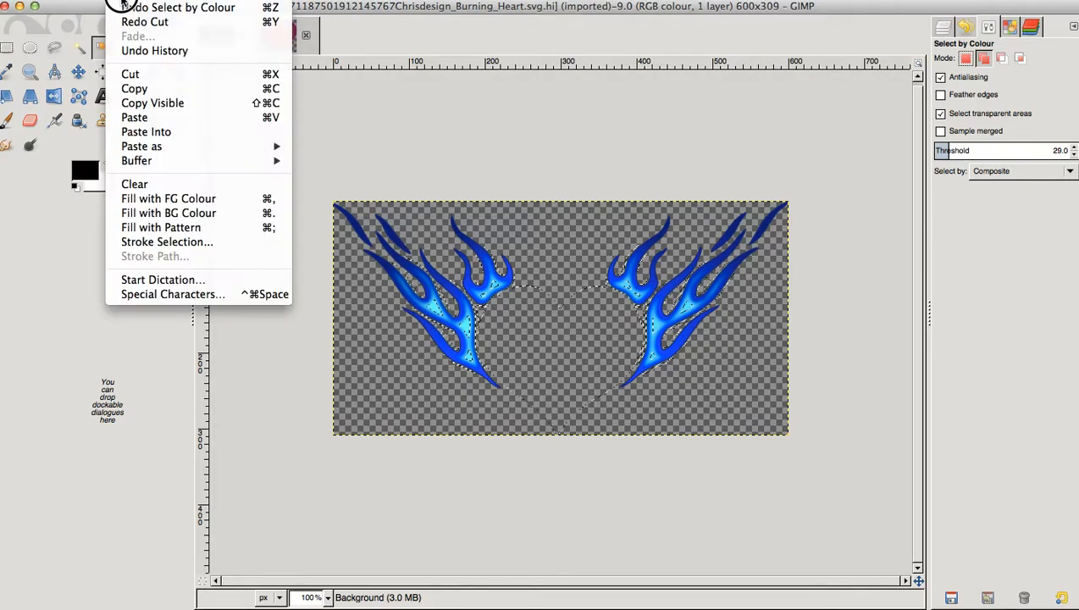
left_click(127, 6)
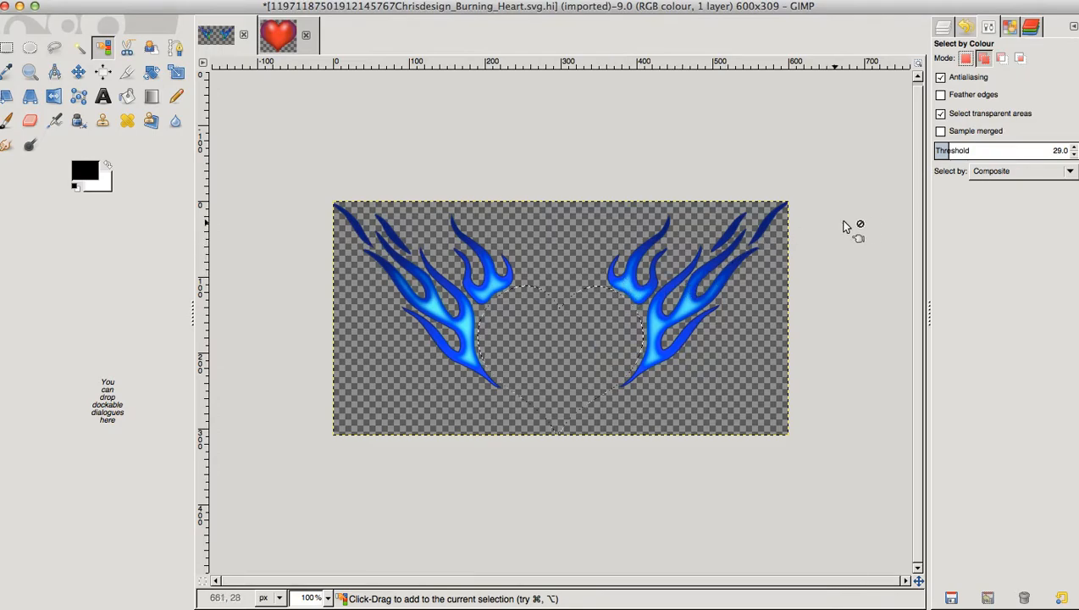
Set the threshold to 37, add the light blue flame centres to the selection by colour and cut them out.
scroll(974, 153, "up", 1)
scroll(974, 152, "up", 3)
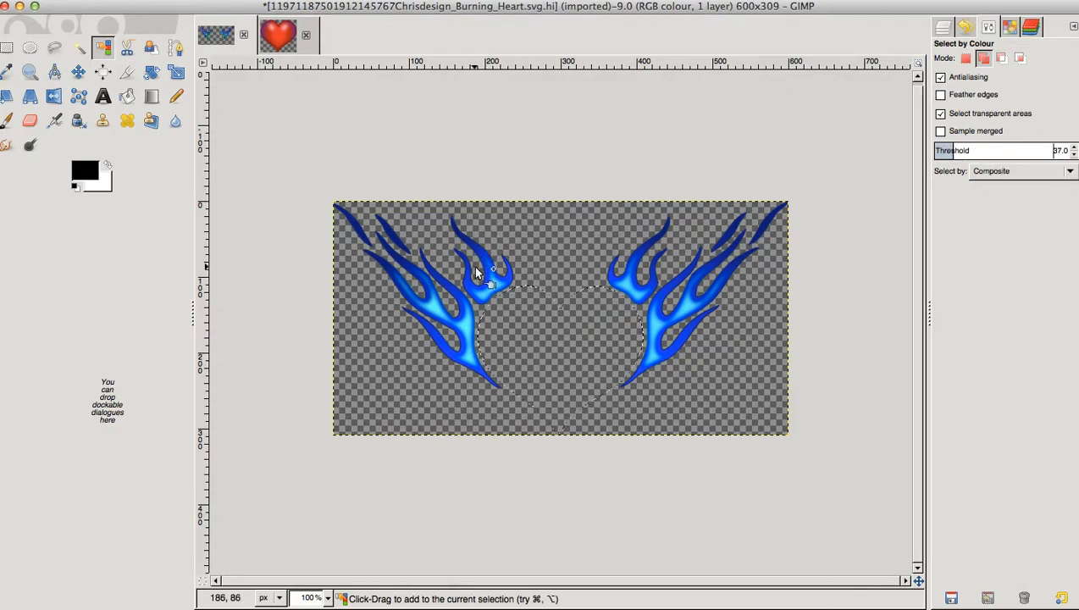
left_click(436, 311)
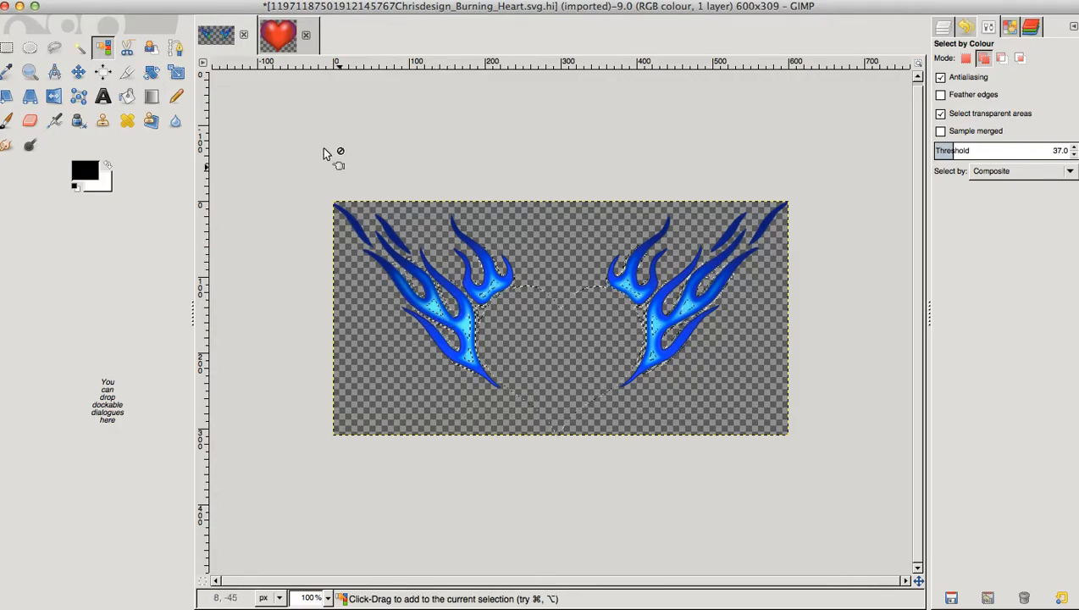
left_click(136, 3)
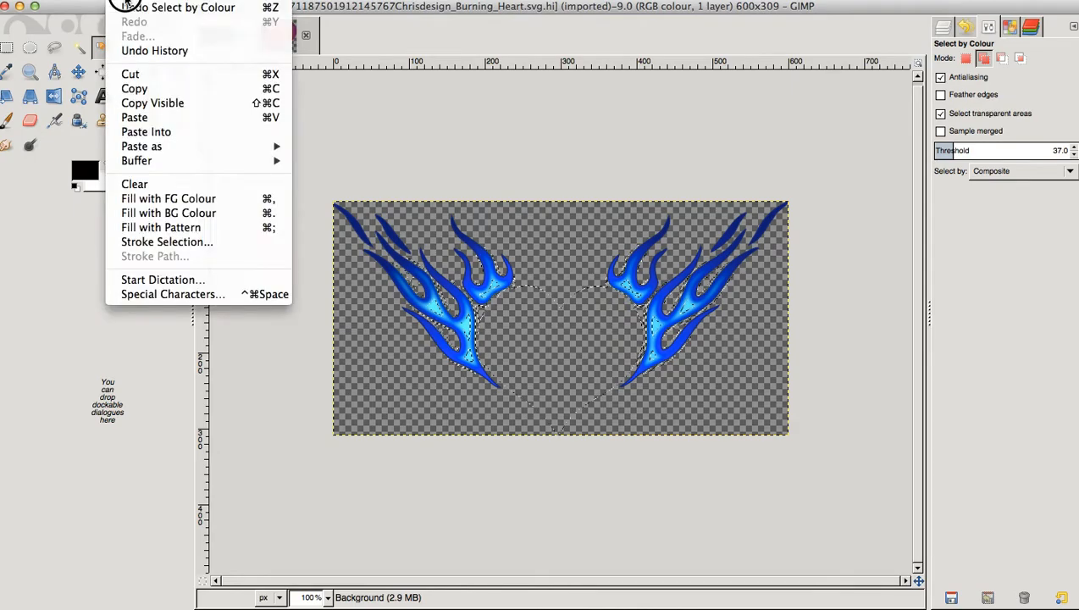
left_click(135, 75)
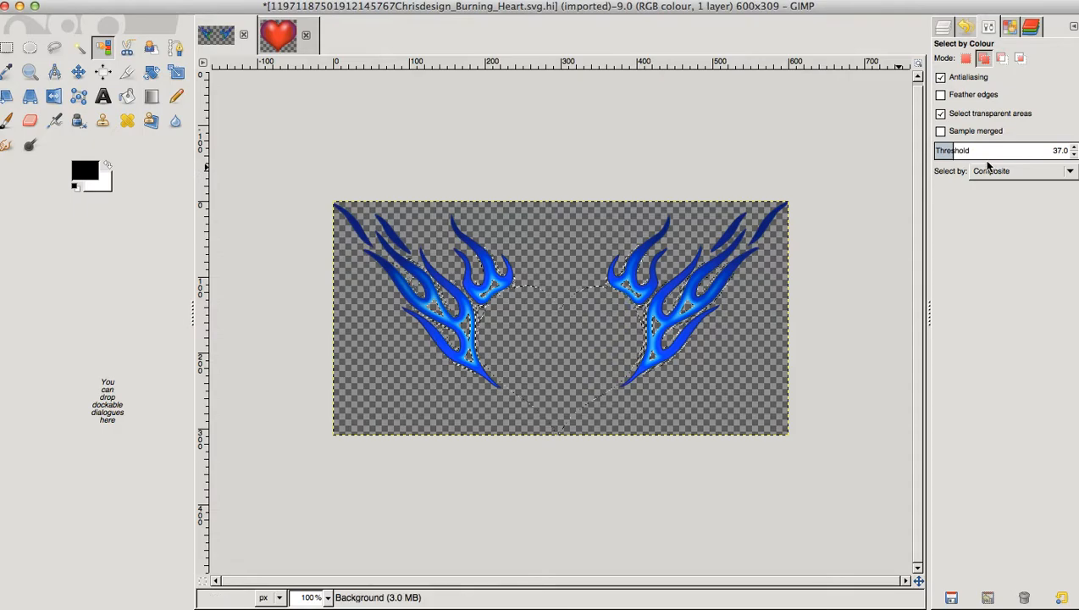
Set the threshold to 45 and add the transparent areas around and inside the flames to the selection.
scroll(982, 152, "up", 1)
scroll(983, 152, "up", 5)
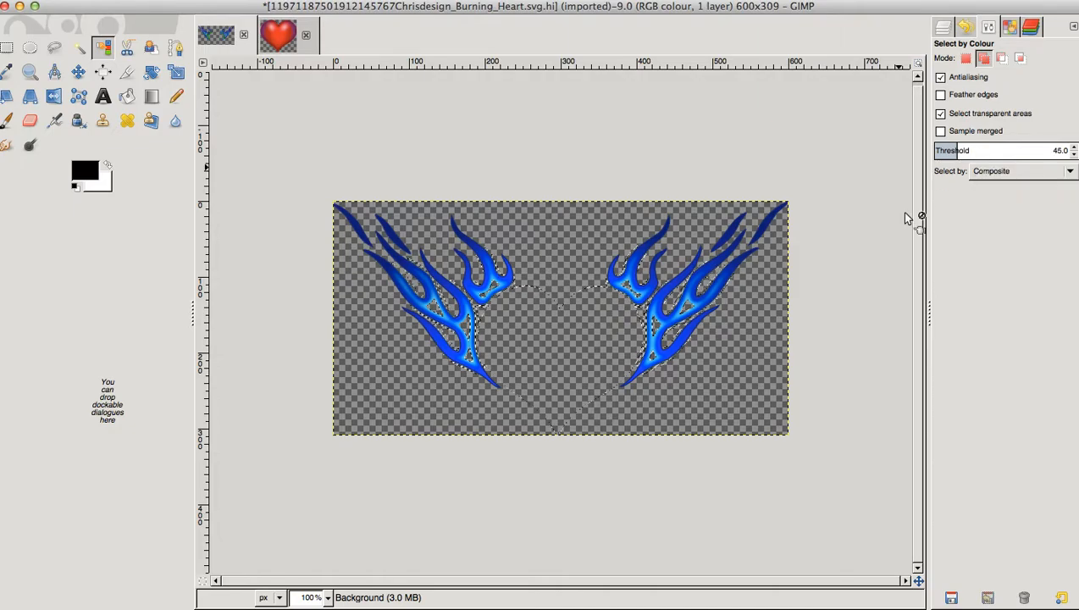
left_click(653, 324)
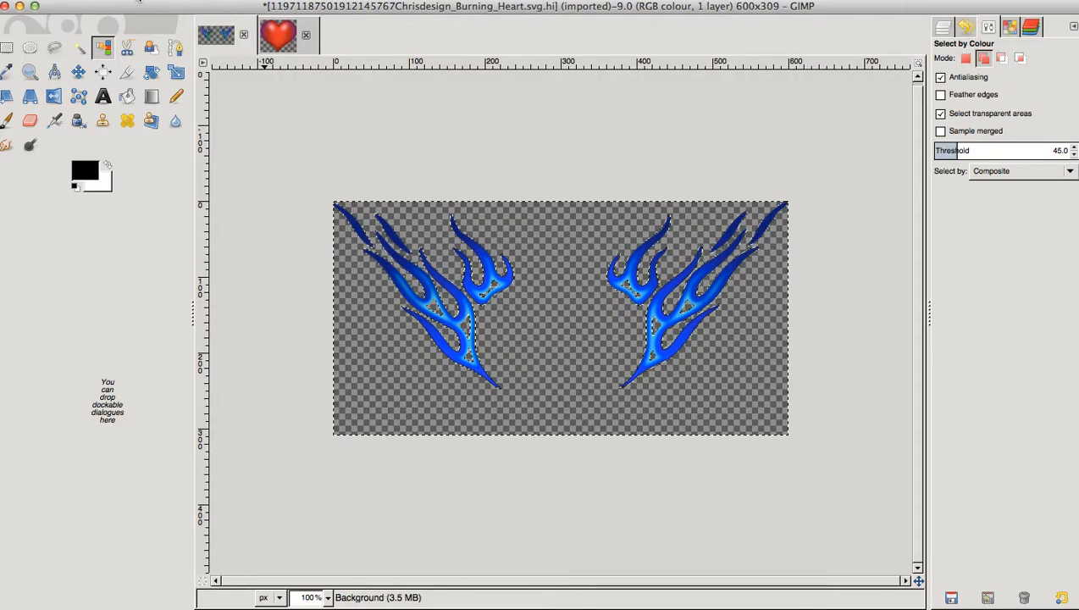
Try to cut out the selected areas of the flames image, and undo the cut and the last colour selection.
left_click(125, 2)
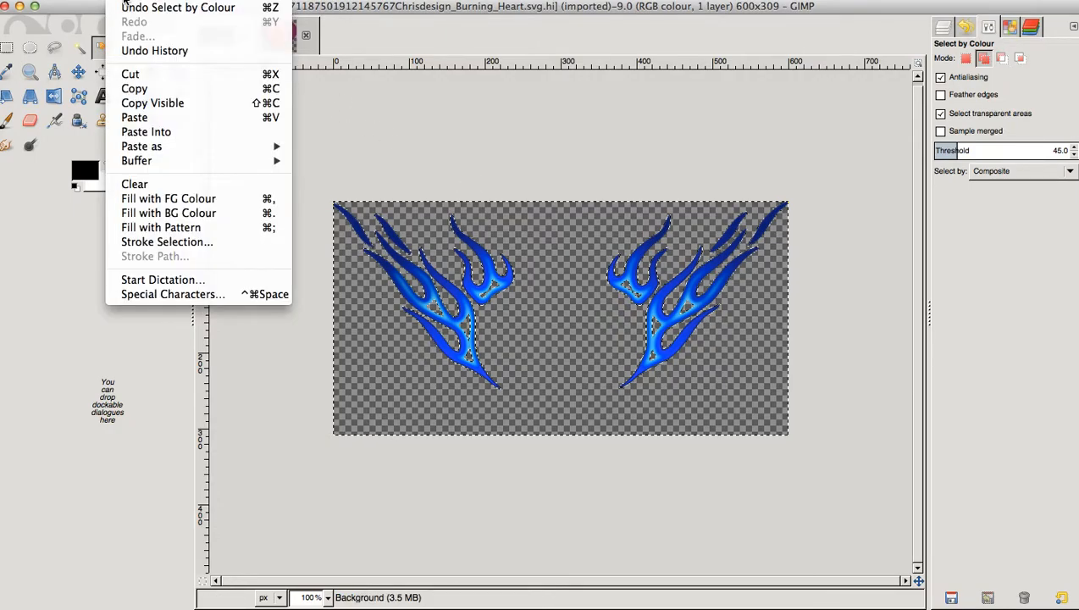
left_click(135, 74)
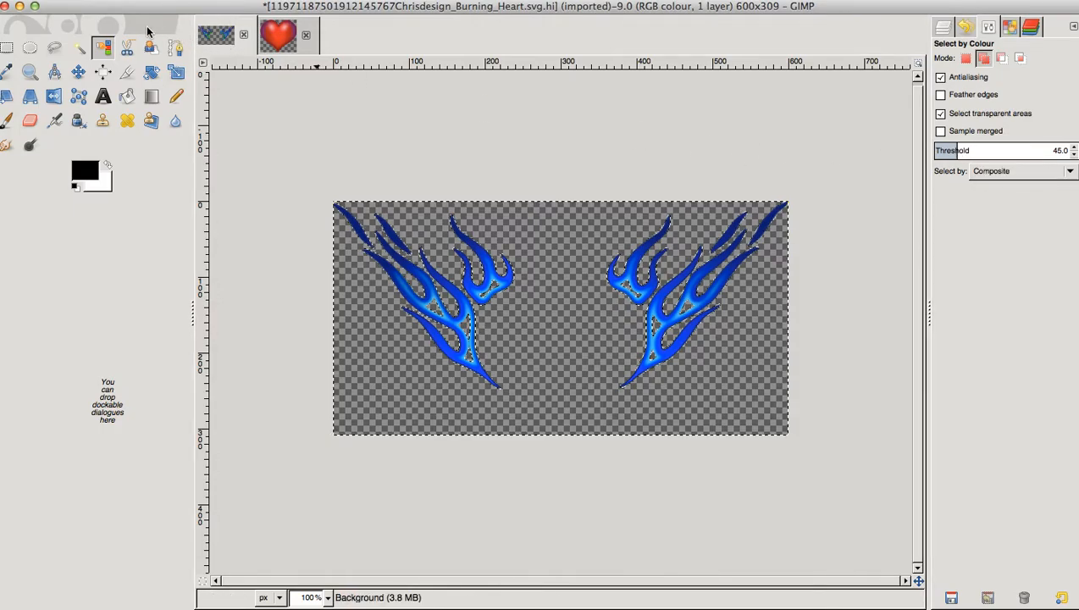
left_click(123, 2)
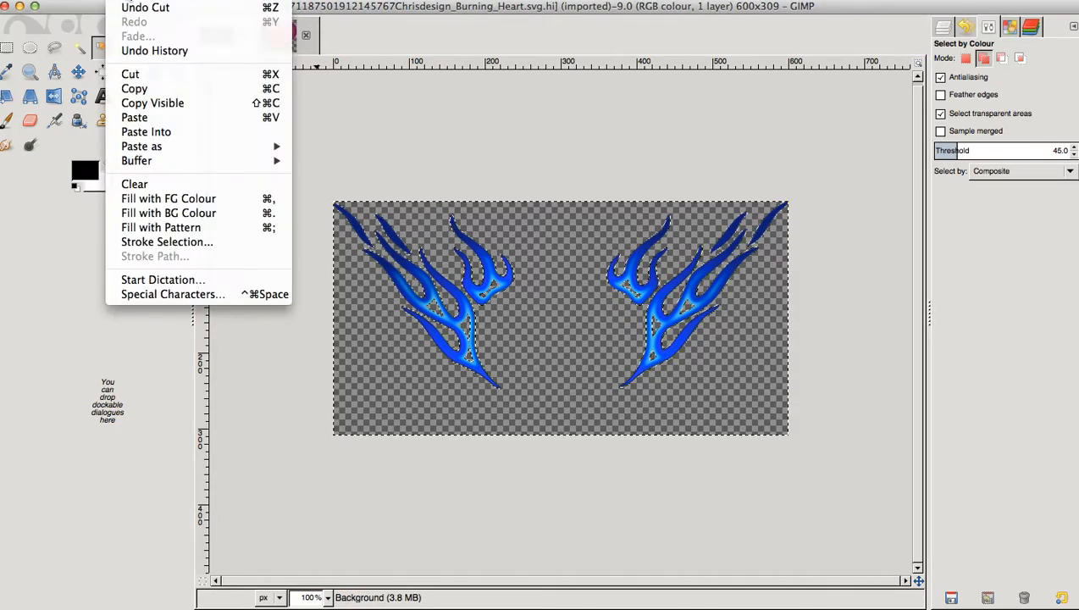
left_click(127, 7)
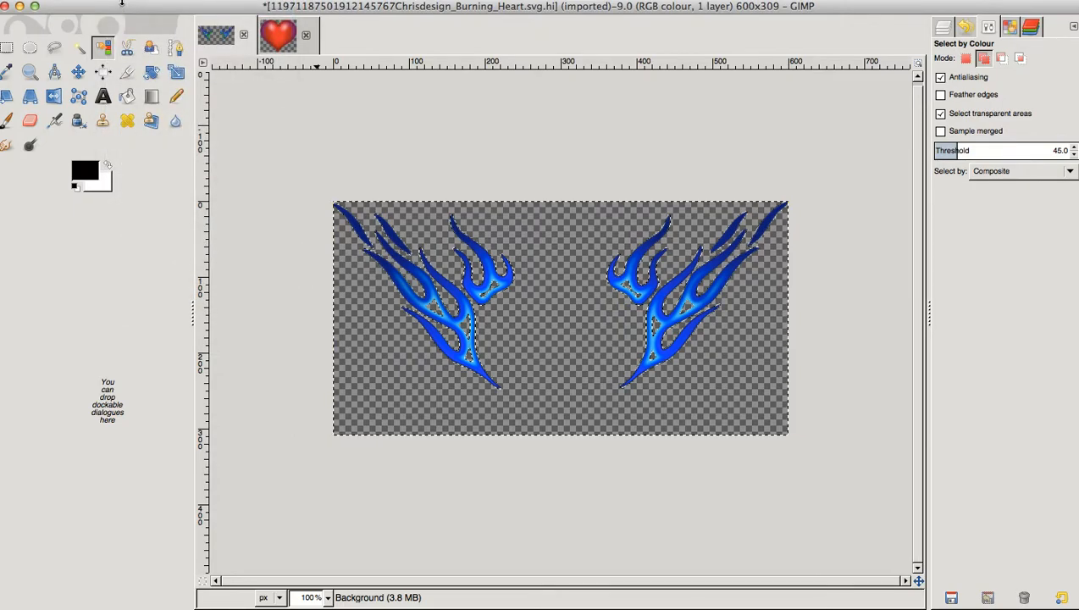
left_click(123, 2)
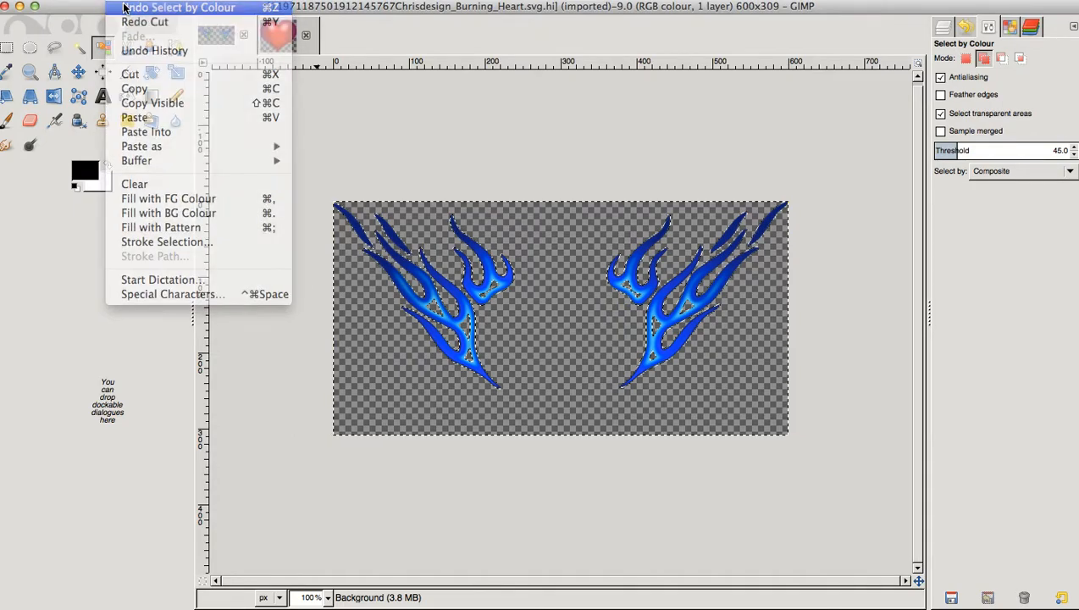
left_click(123, 7)
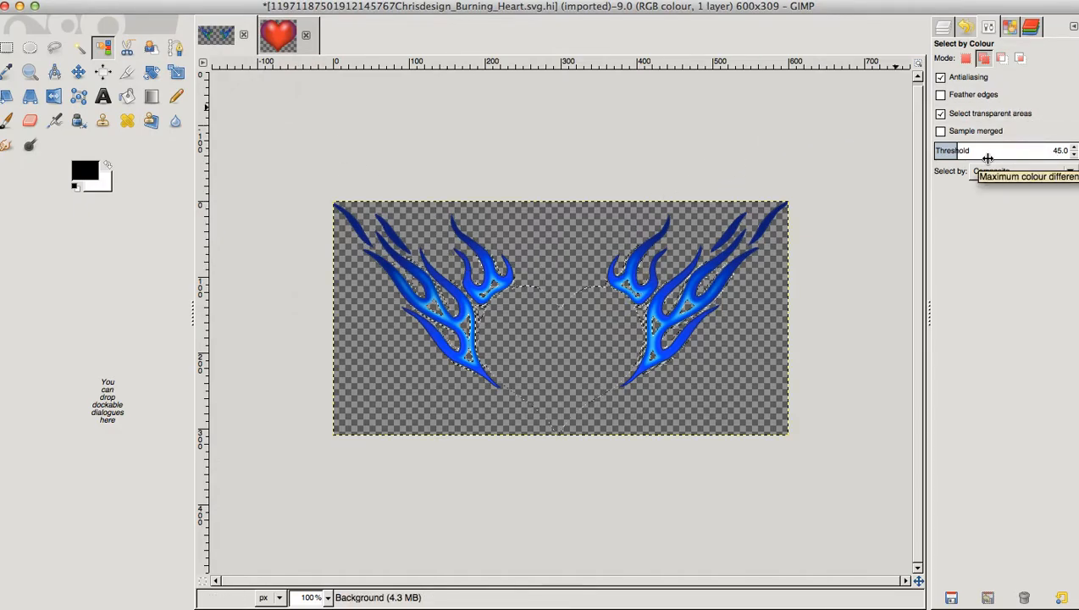
Set the colour selection threshold to 60 and undo the earlier cut and colour selection of the light blue flame centres.
scroll(988, 159, "up", 7)
scroll(988, 158, "up", 2)
scroll(987, 158, "up", 1)
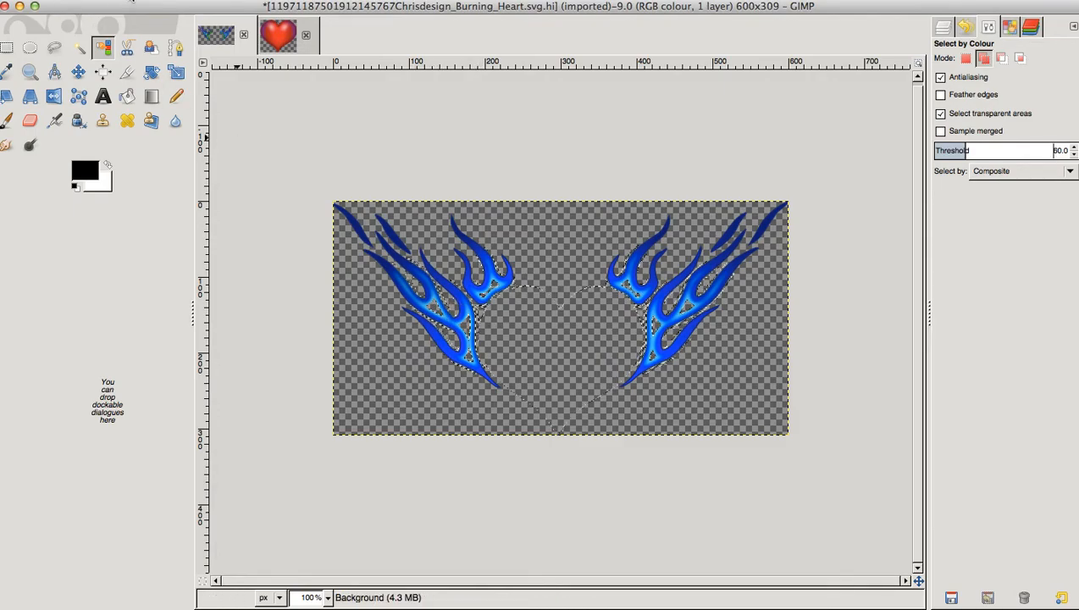
left_click(127, 3)
left_click(129, 8)
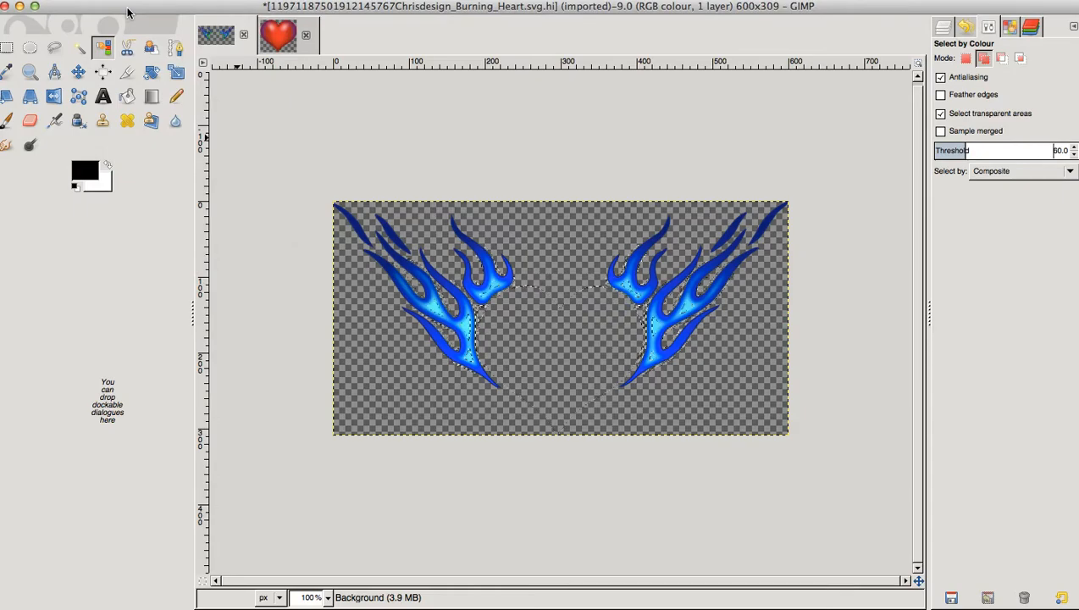
left_click(126, 2)
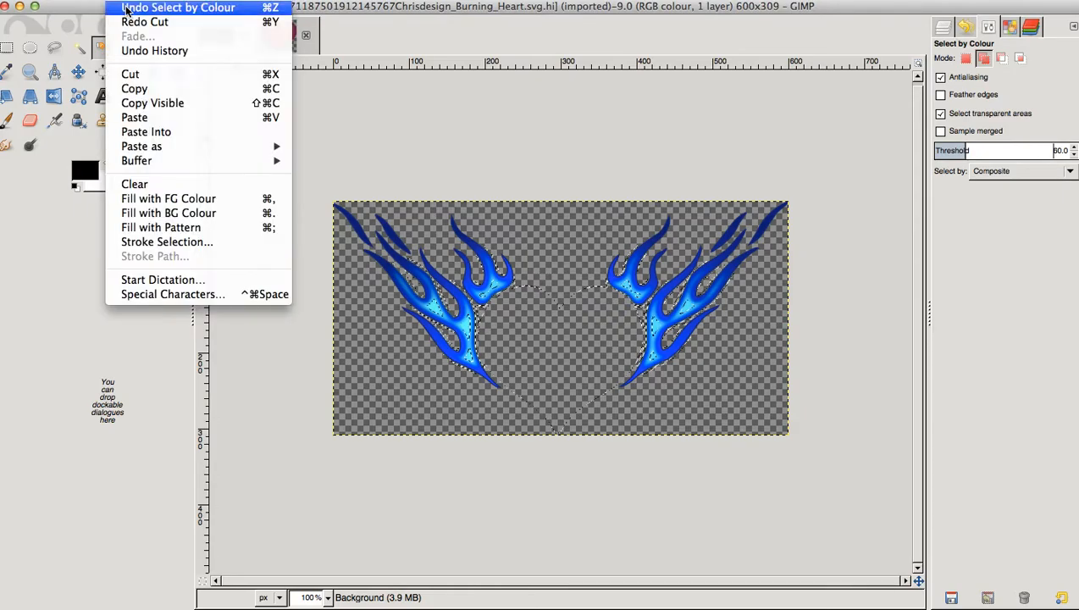
left_click(127, 7)
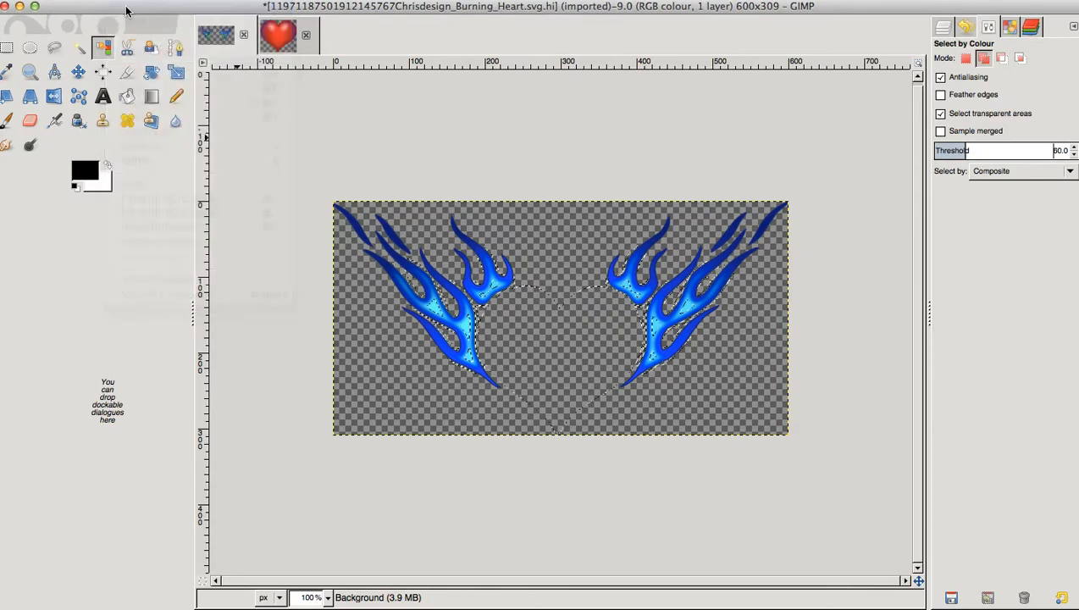
Add the light blue flame centres to the selection by colour at the 60 threshold and cut them out.
left_click(438, 309)
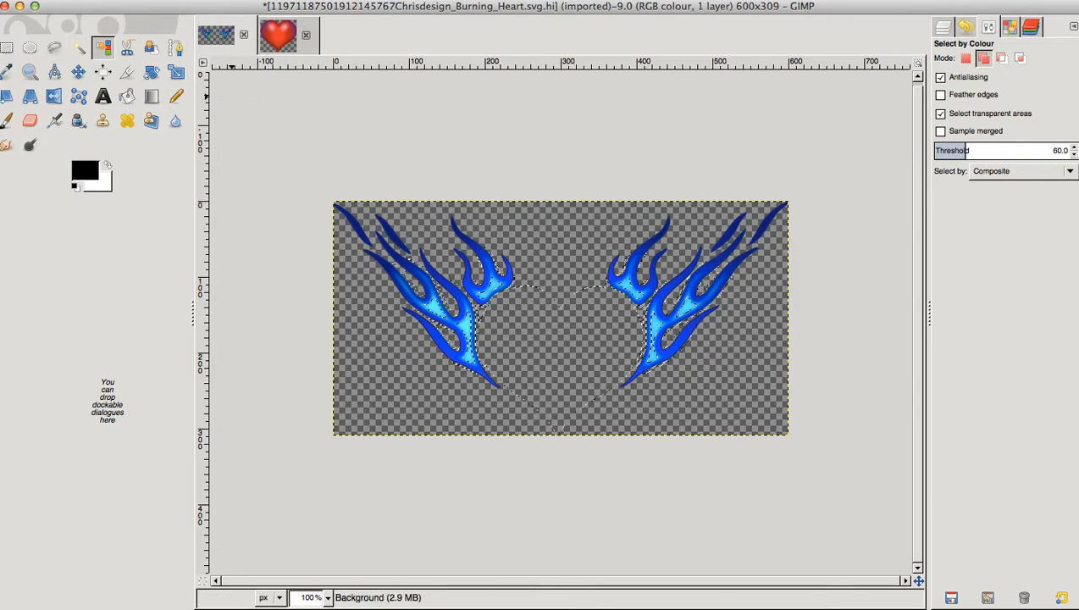
left_click(124, 1)
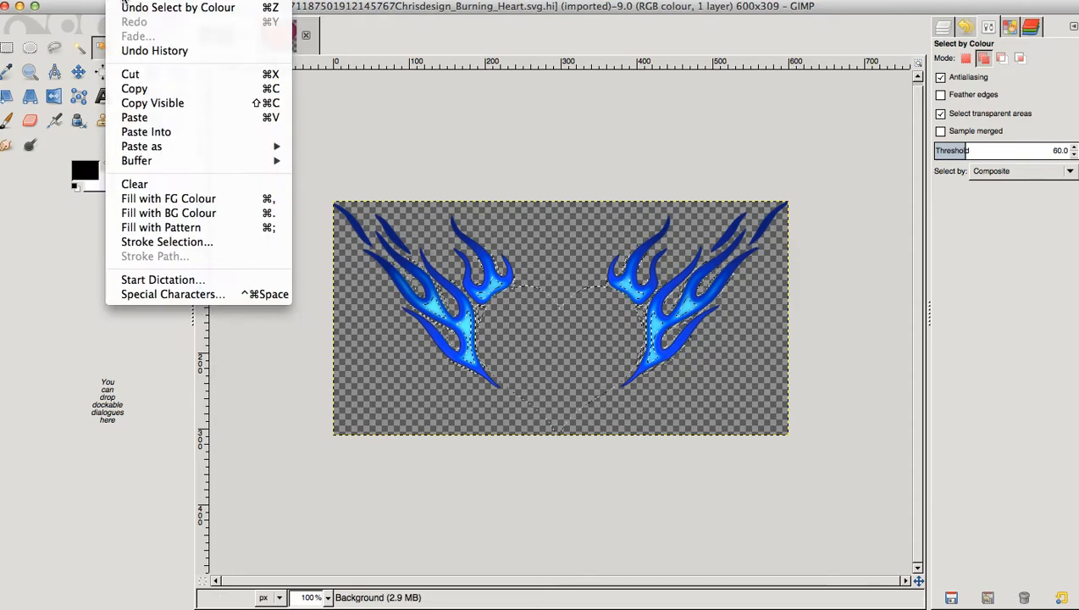
left_click(138, 74)
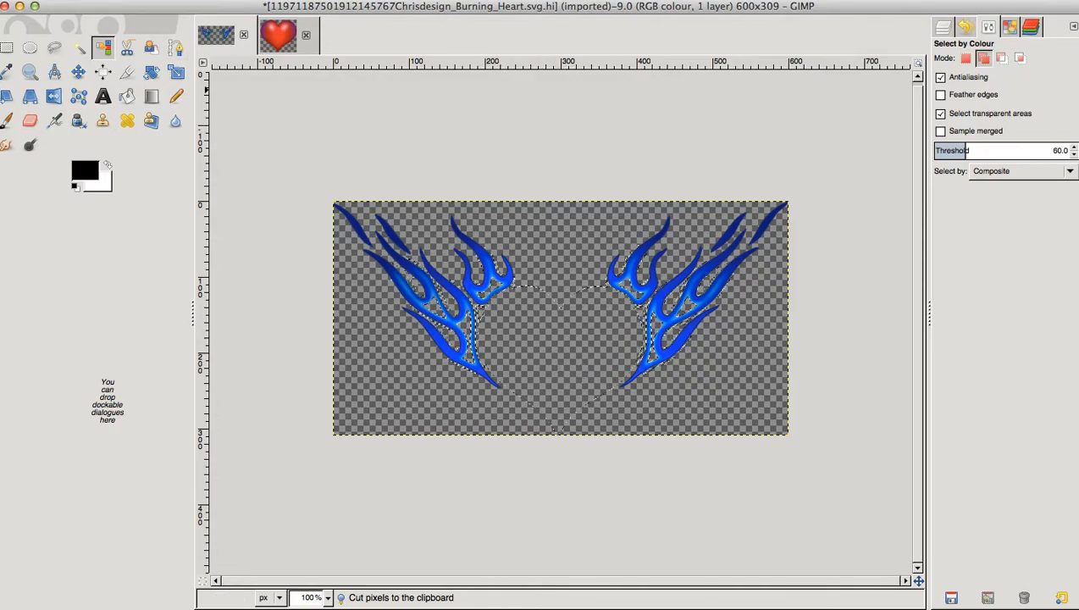
Paste the cut light blue flame centres as a new image.
left_click(124, 3)
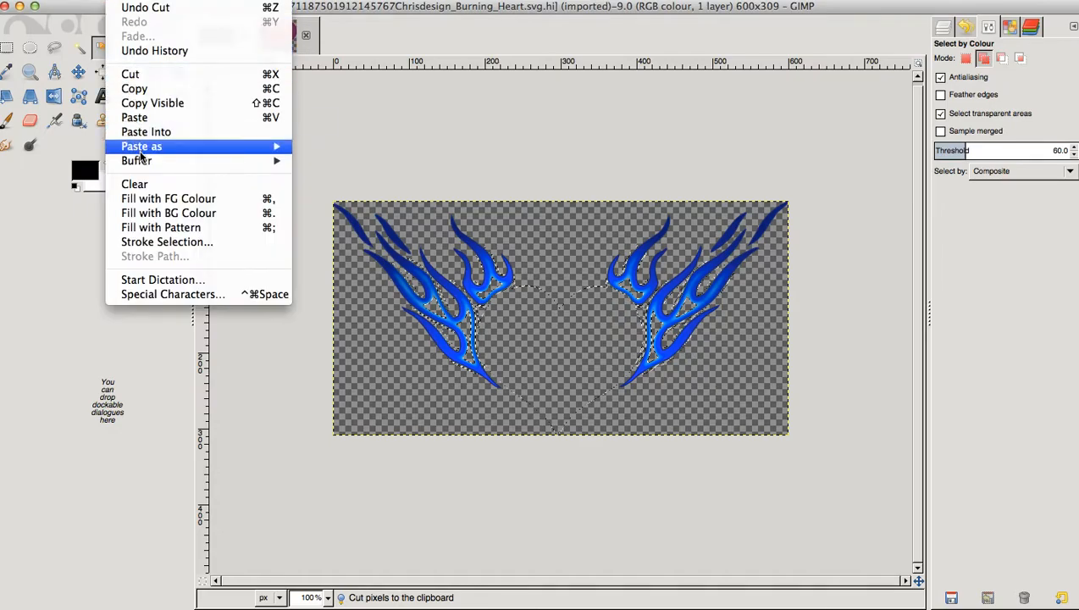
mouse_move(200, 147)
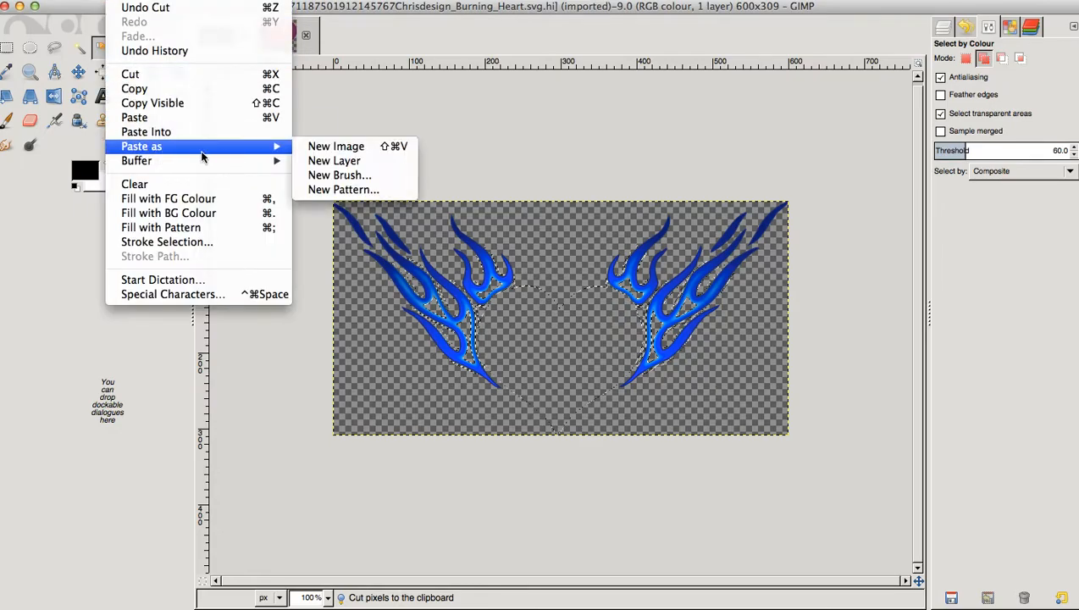
left_click(335, 149)
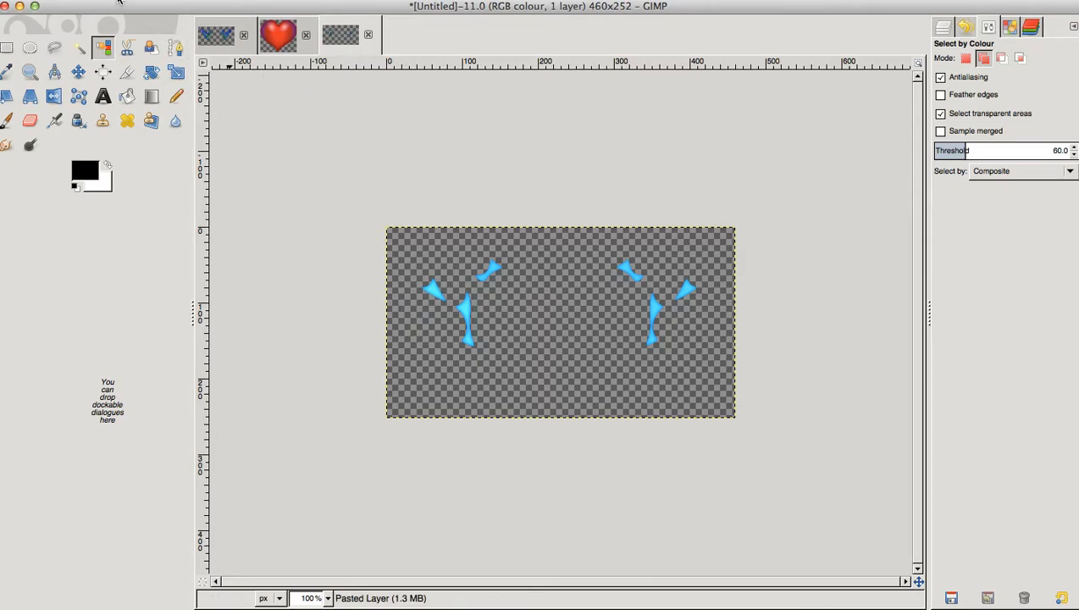
Return to the flames image and invert its selection.
left_click(216, 39)
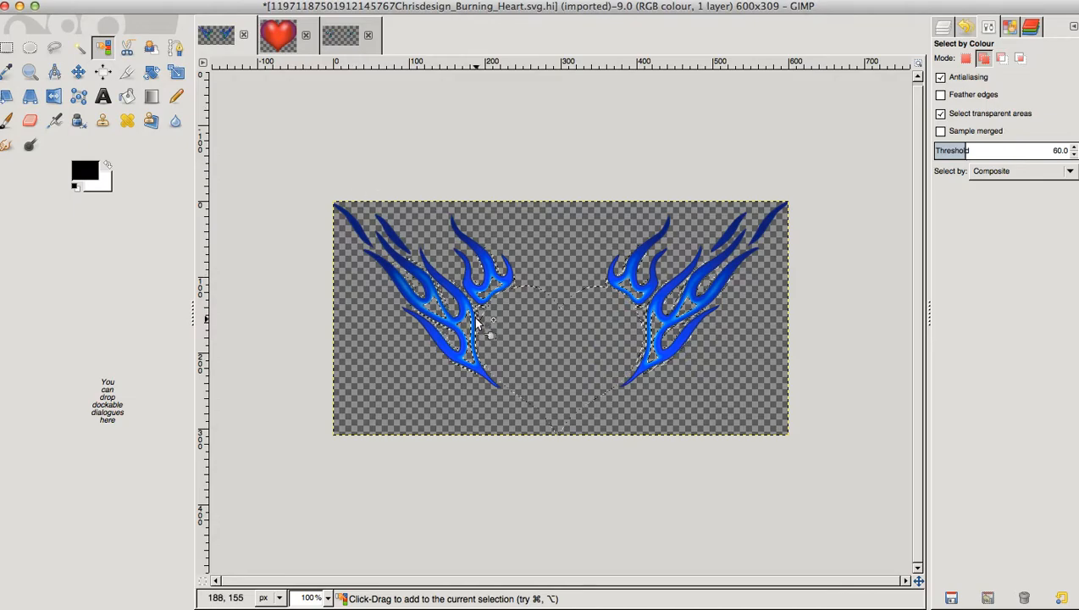
left_click(163, 1)
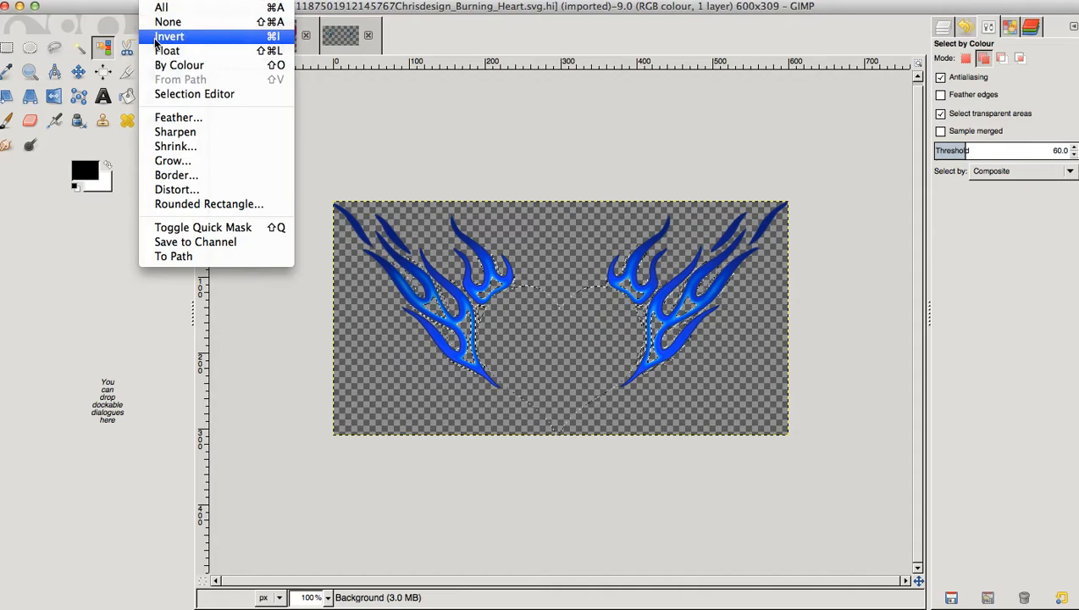
left_click(161, 37)
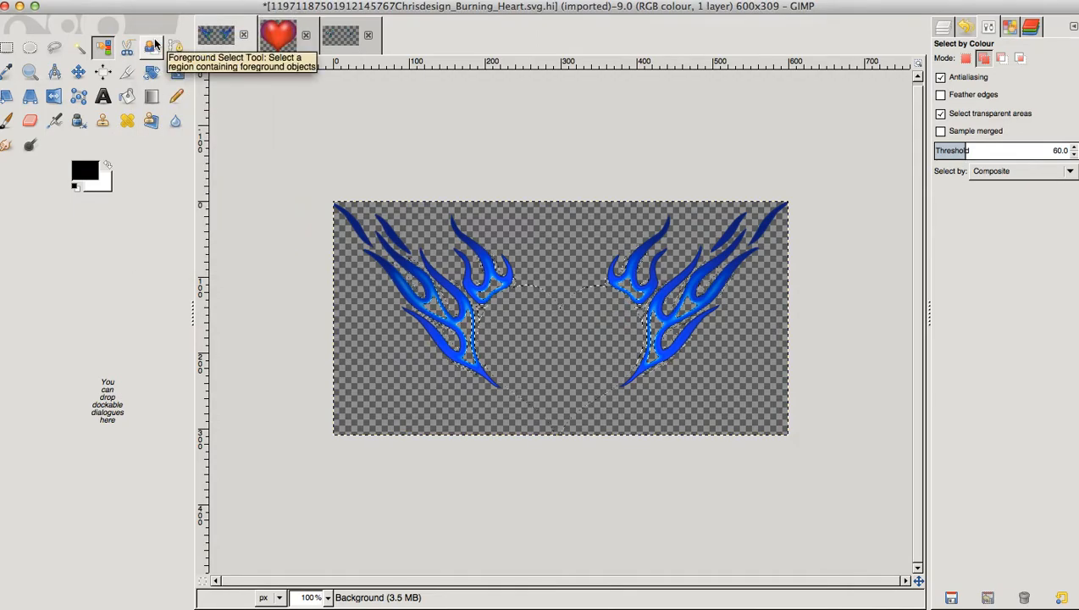
Cut out the remaining darker blue flames with the inverted selection and paste them as a new image.
left_click(124, 1)
left_click(127, 73)
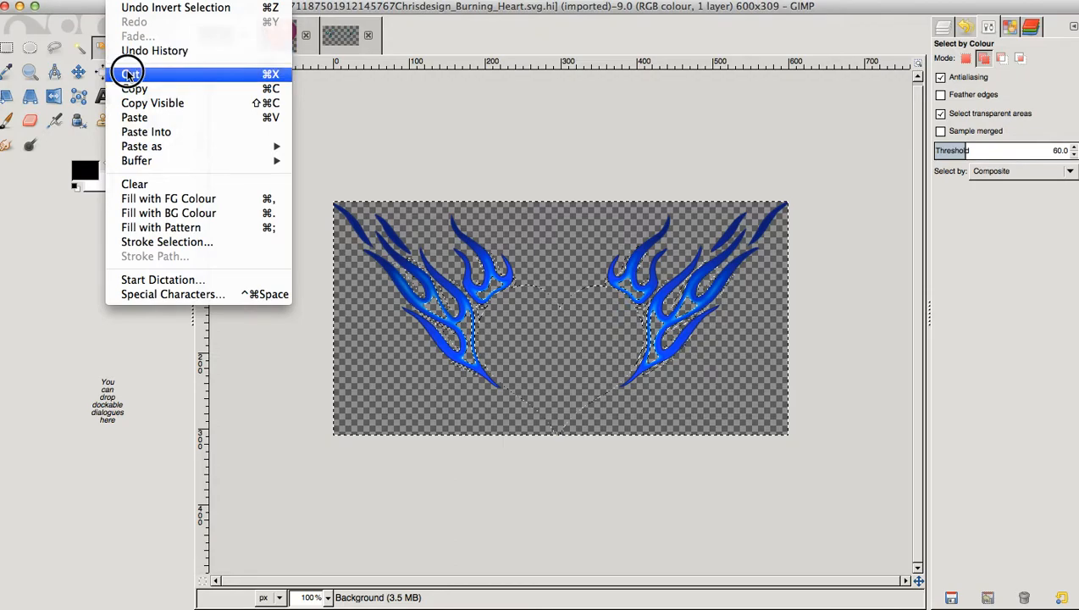
left_click(138, 2)
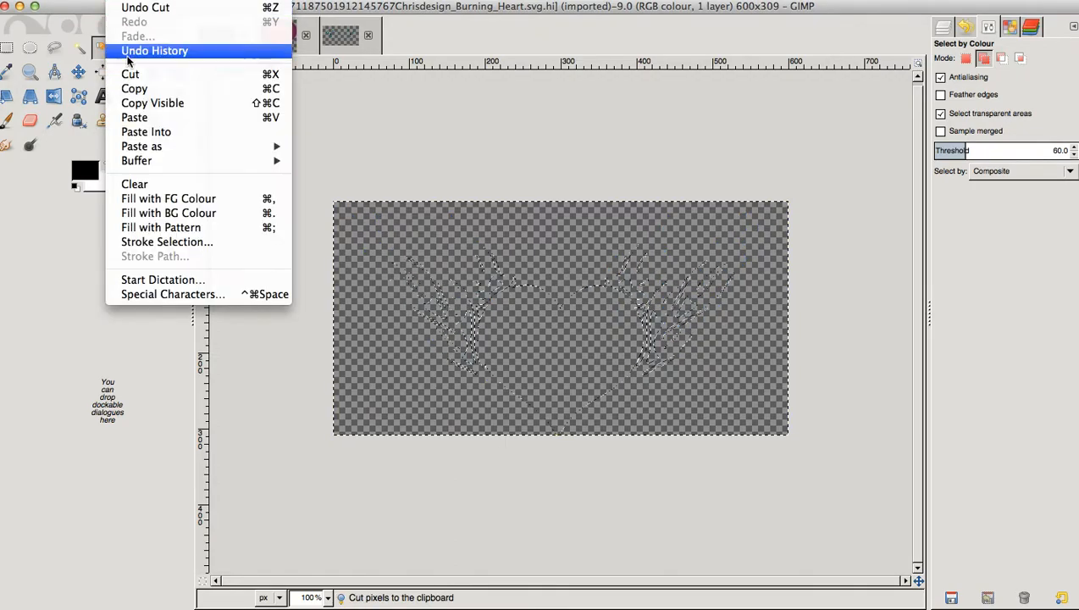
mouse_move(129, 148)
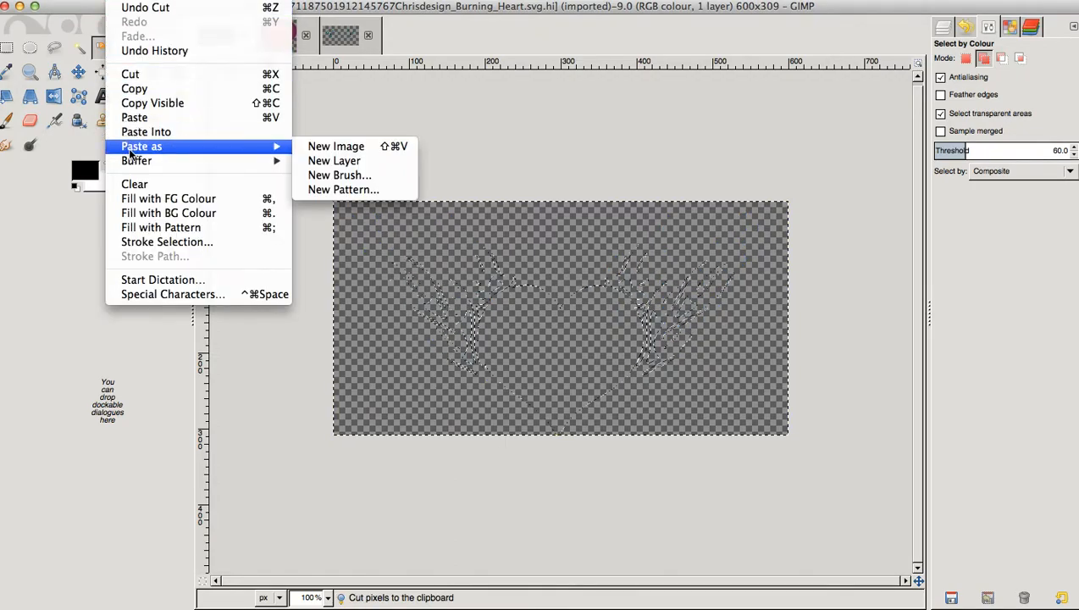
left_click(323, 150)
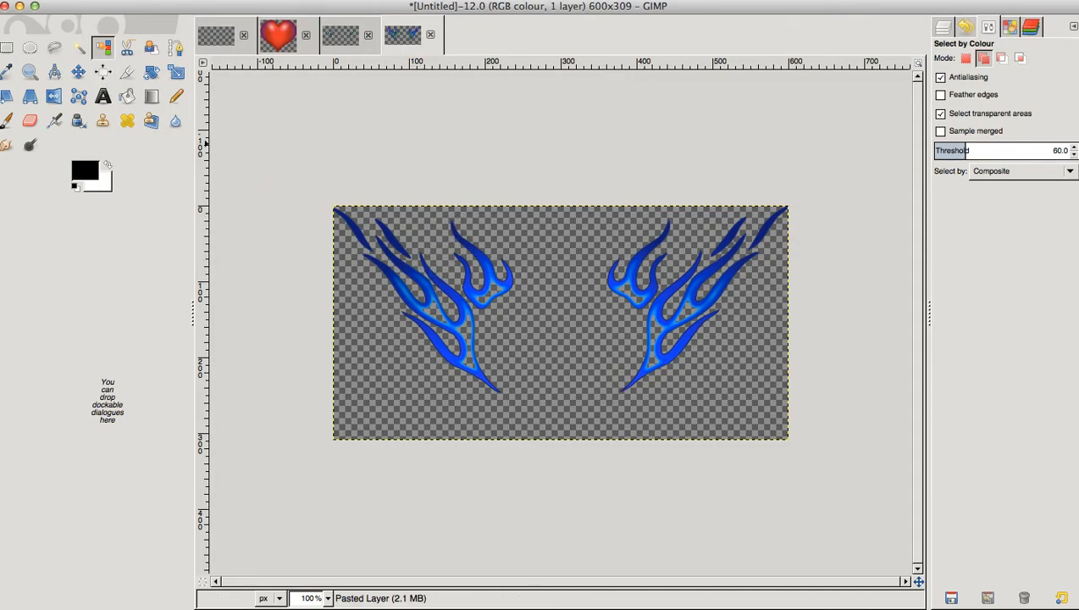
Start exporting the darker flames image to the Desktop, examine the available export file types and cancel the export.
left_click(84, 2)
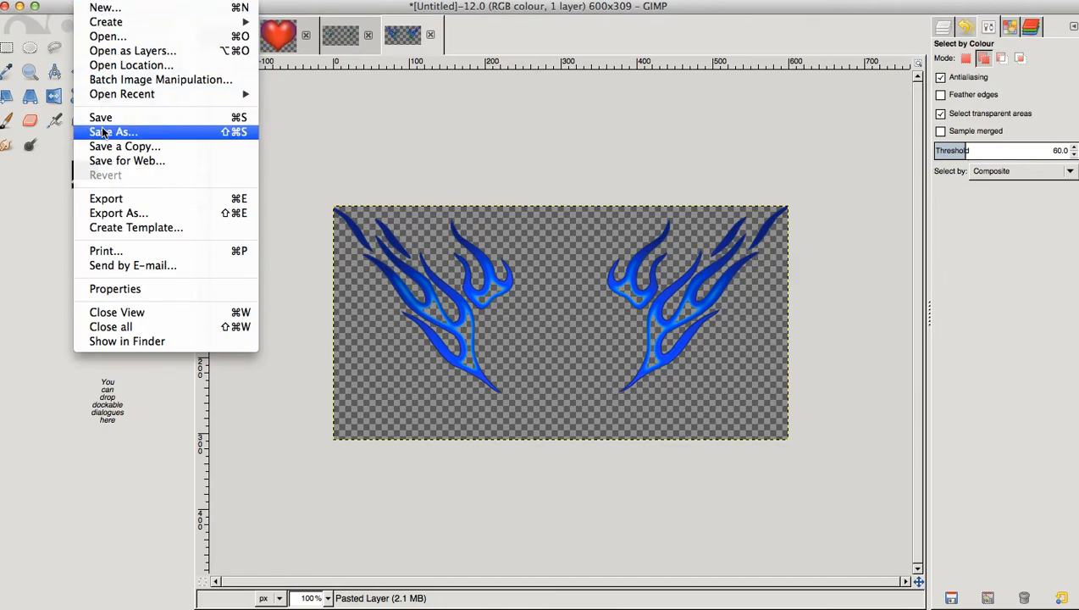
left_click(97, 198)
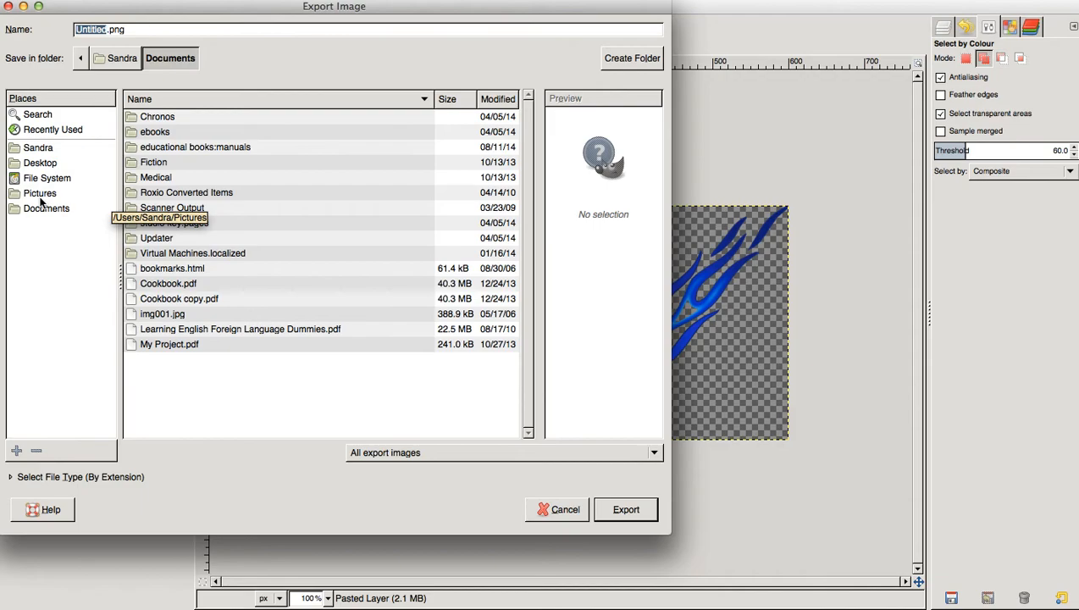
left_click(43, 163)
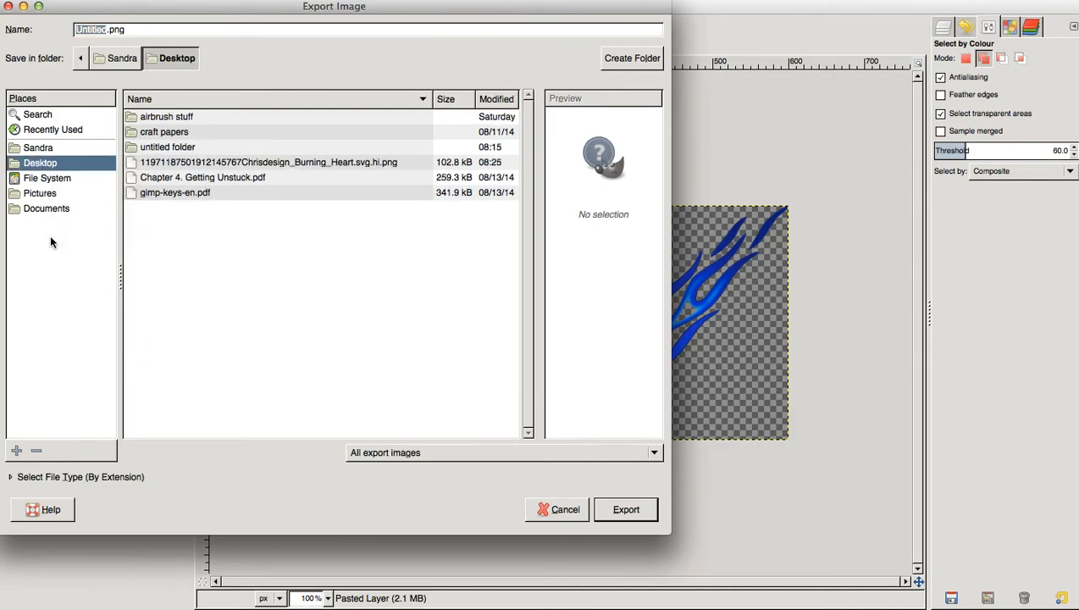
left_click(63, 478)
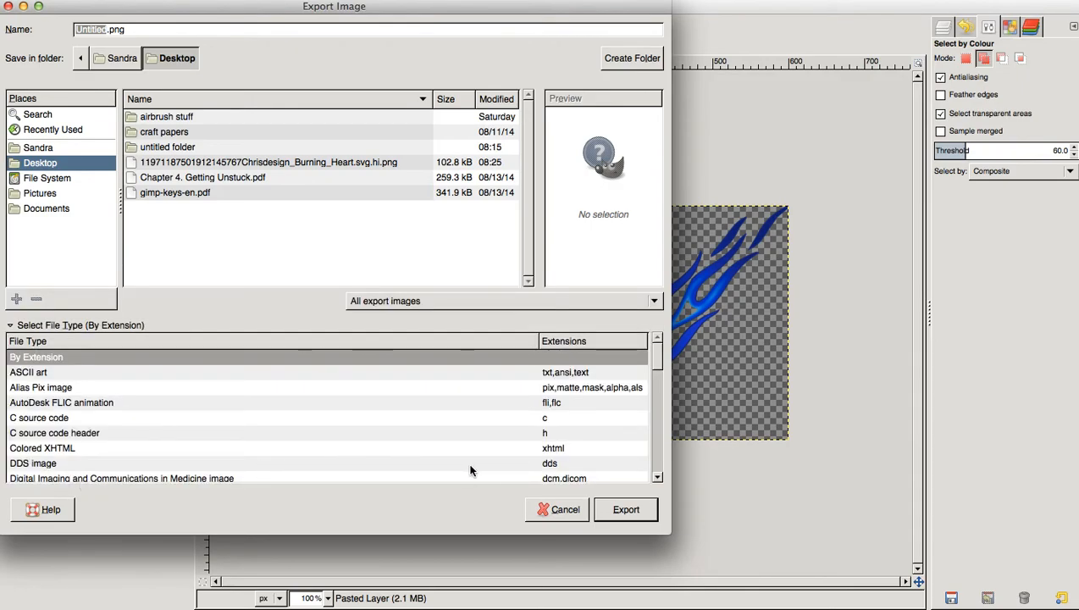
scroll(471, 469, "down", 5)
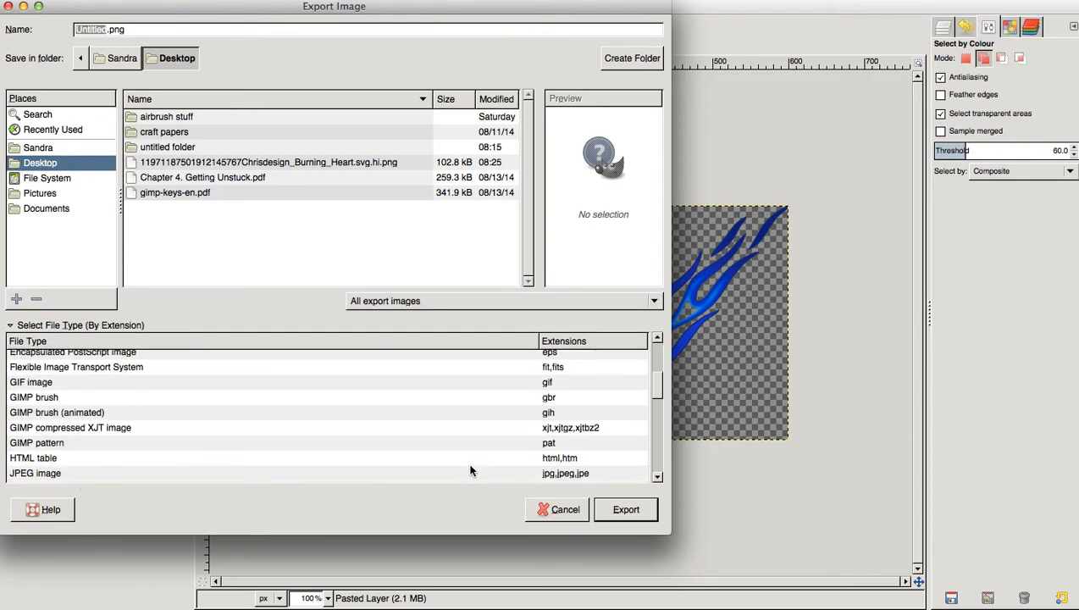
scroll(471, 470, "down", 2)
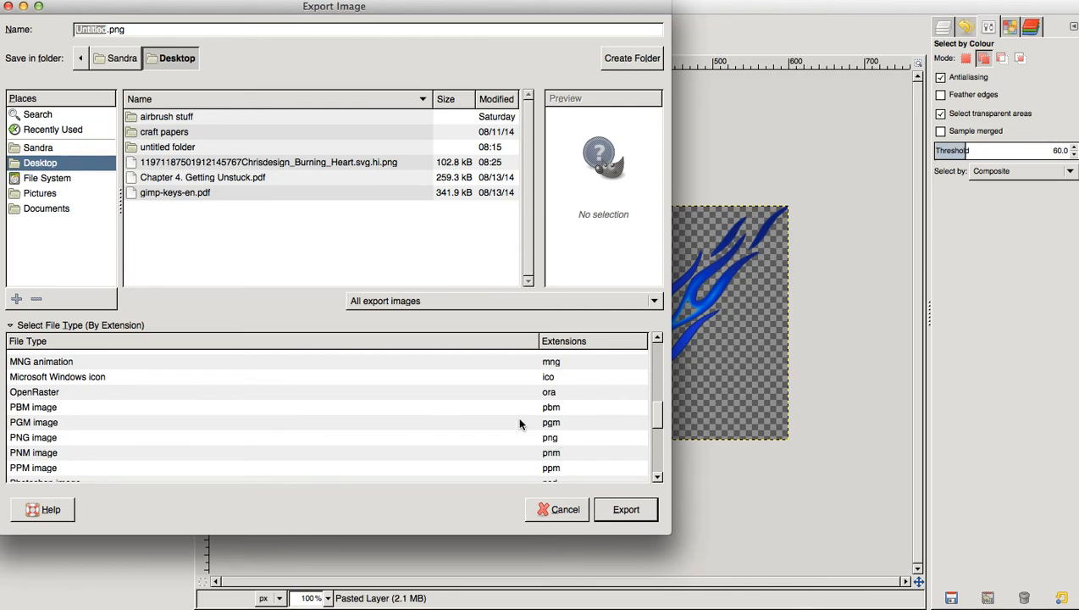
left_click(7, 6)
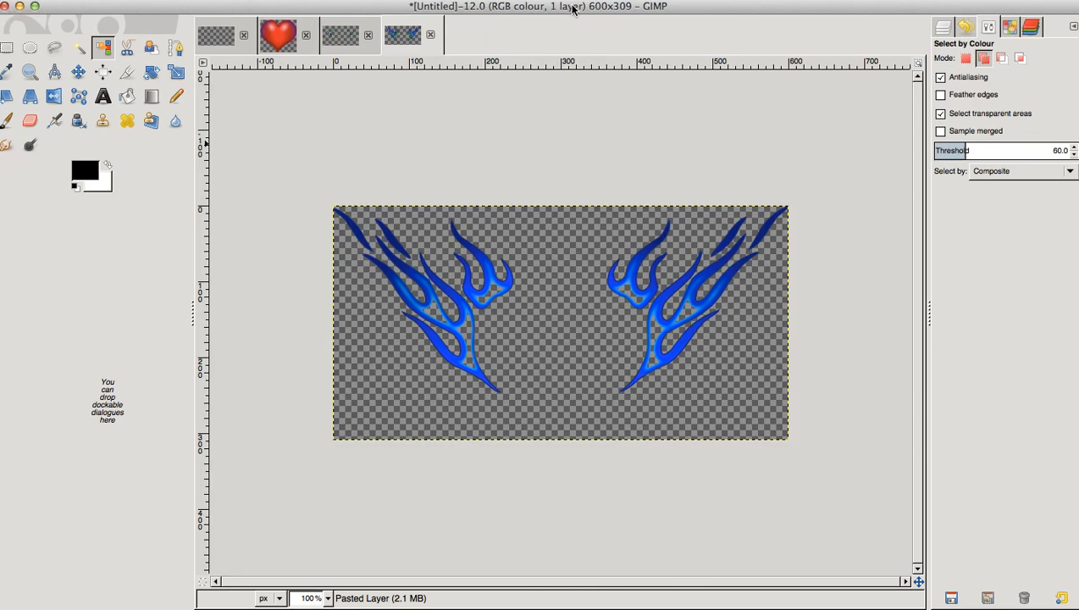